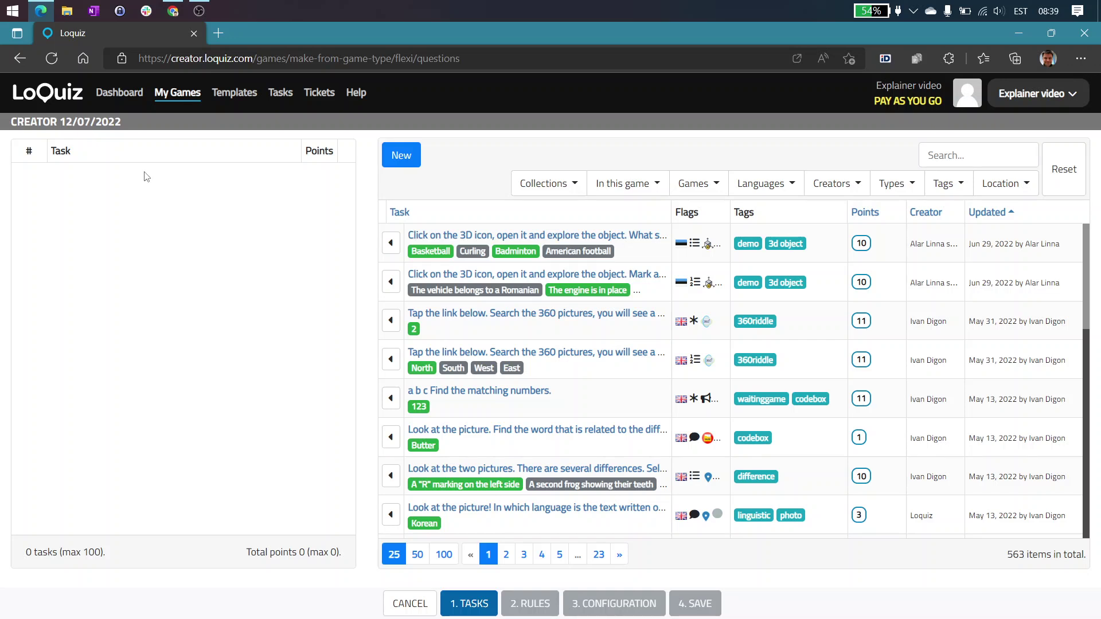
Add the Basketball/Badminton 3D-object task and the 360riddle task with answer 2 to the game, and open its rules.
{"action": "left_click", "coordinate": [392, 242]}
{"action": "left_click", "coordinate": [390, 321]}
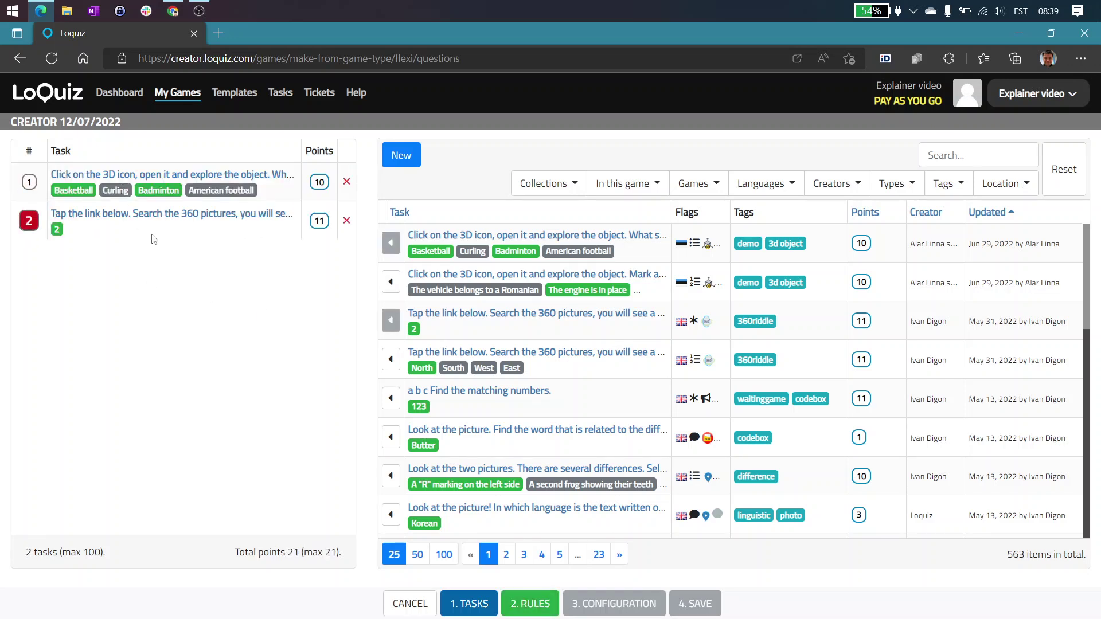
{"action": "left_click", "coordinate": [524, 612]}
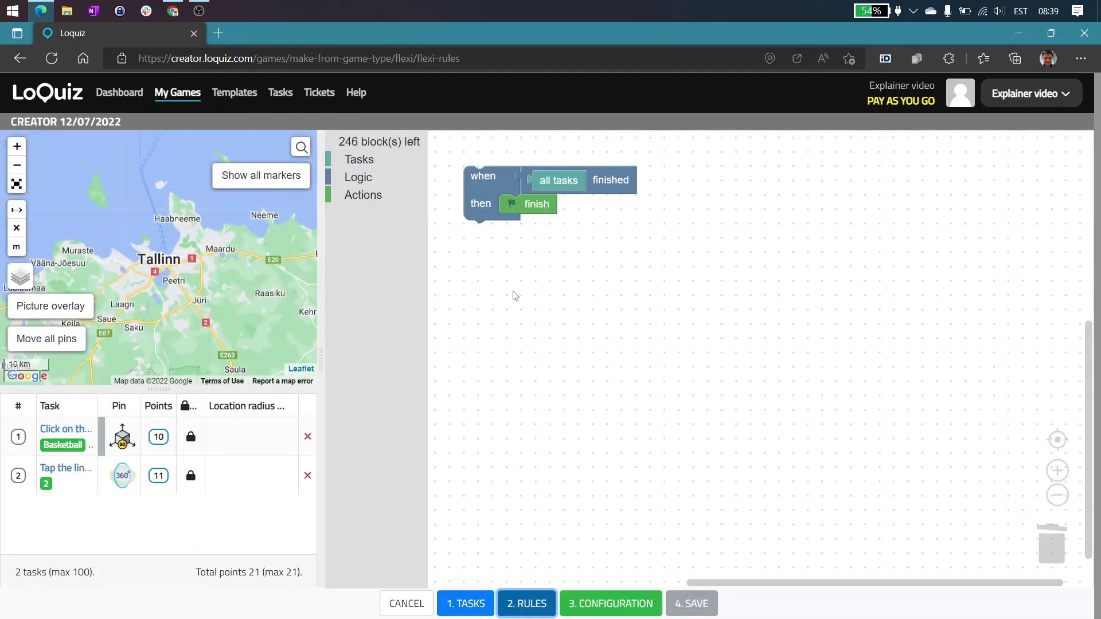
{"action": "left_click_drag", "start_coordinate": [516, 294], "coordinate": [584, 334]}
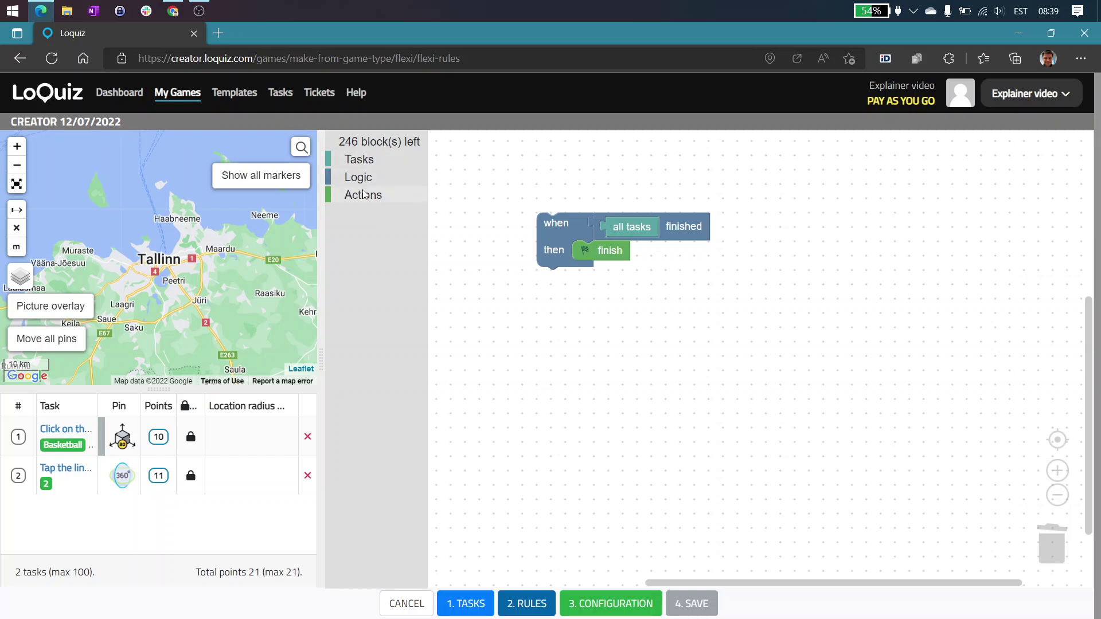
Place the block for task 1 in the rules workspace and discard it again.
{"action": "left_click", "coordinate": [366, 163]}
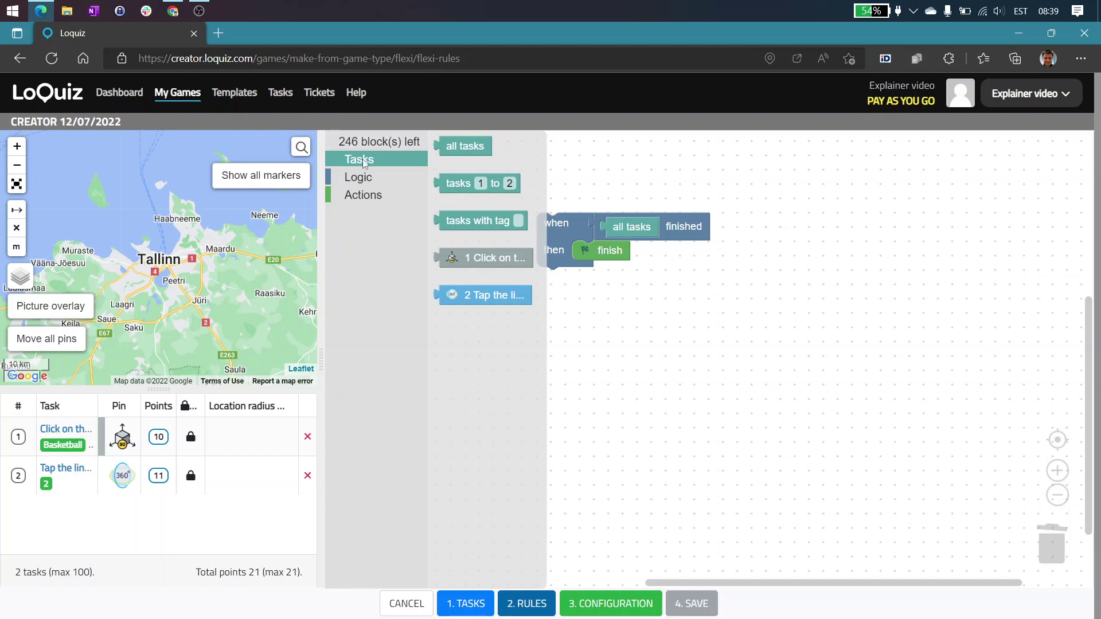
{"action": "left_click", "coordinate": [478, 297]}
{"action": "left_click", "coordinate": [487, 259]}
{"action": "left_click_drag", "start_coordinate": [479, 256], "coordinate": [709, 286]}
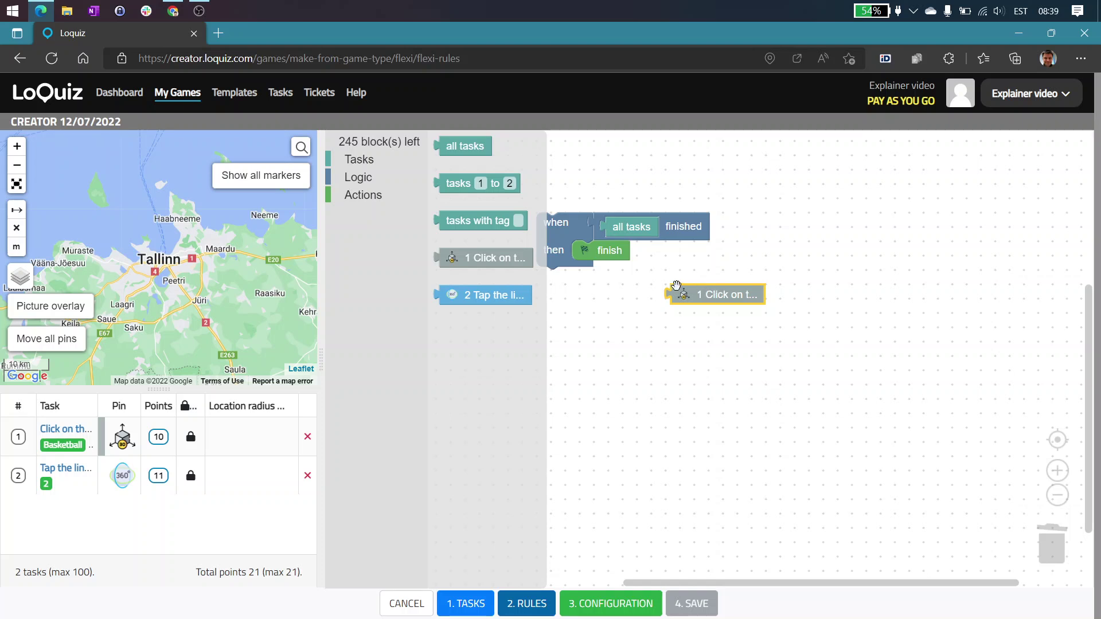
{"action": "left_click_drag", "start_coordinate": [459, 295], "coordinate": [1076, 536]}
{"action": "left_click_drag", "start_coordinate": [715, 295], "coordinate": [1043, 549]}
Look over the all tasks and task range blocks, and reposition the all tasks finished rule in the workspace.
{"action": "left_click", "coordinate": [454, 143]}
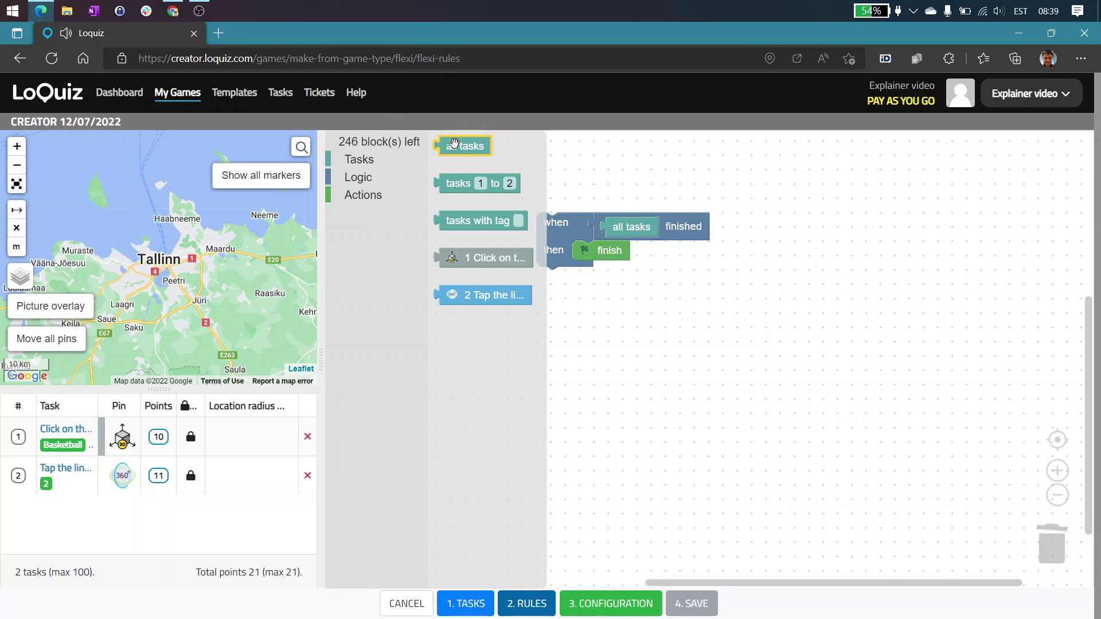
{"action": "left_click", "coordinate": [480, 184]}
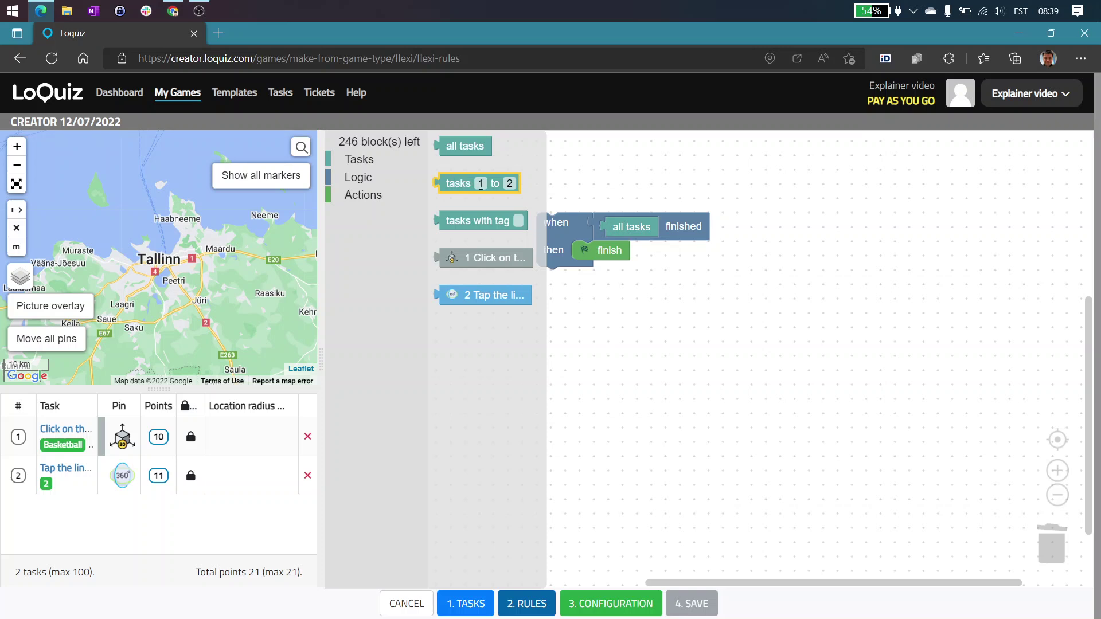
{"action": "left_click_drag", "start_coordinate": [631, 339], "coordinate": [755, 339]}
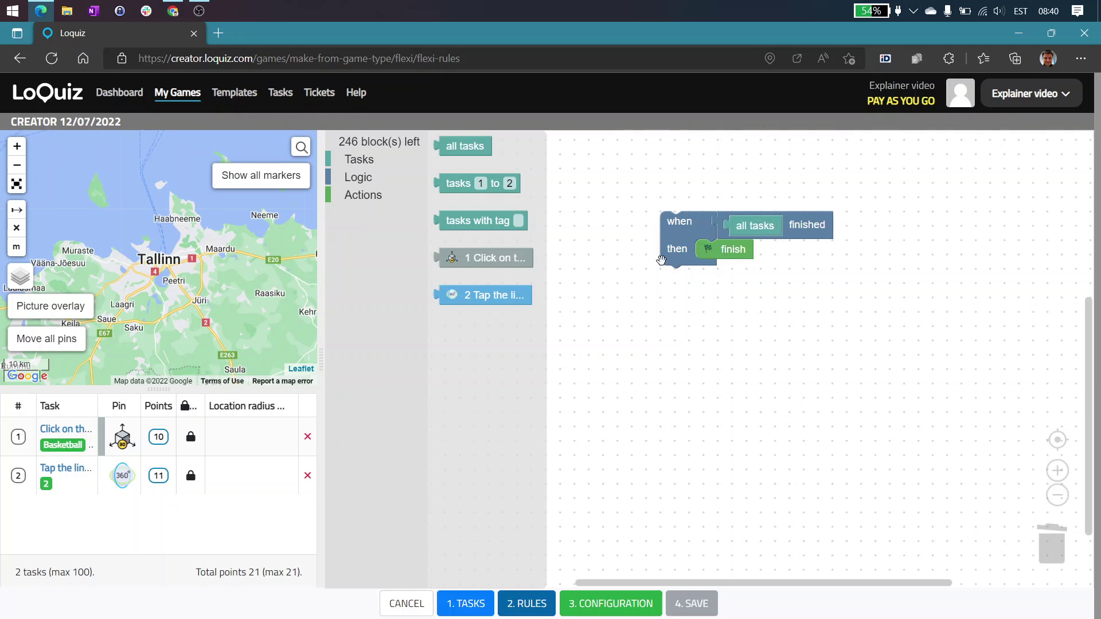
{"action": "left_click", "coordinate": [694, 230]}
{"action": "left_click_drag", "start_coordinate": [694, 230], "coordinate": [697, 284]}
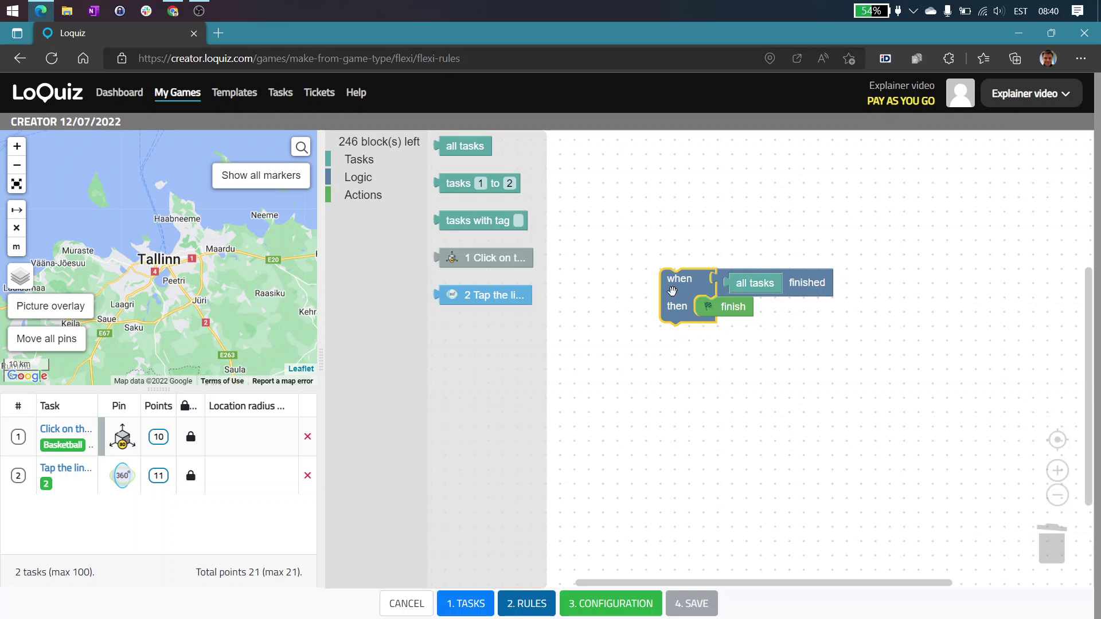
{"action": "left_click_drag", "start_coordinate": [674, 289], "coordinate": [620, 265]}
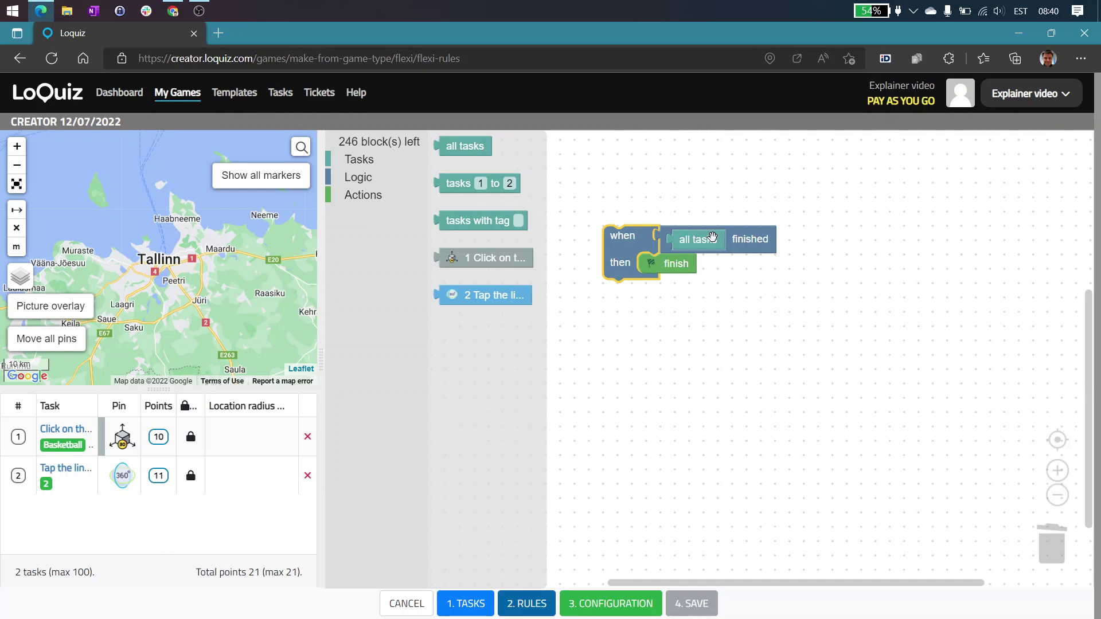
Add an empty when/then block above the all tasks finished rule.
{"action": "left_click", "coordinate": [360, 178]}
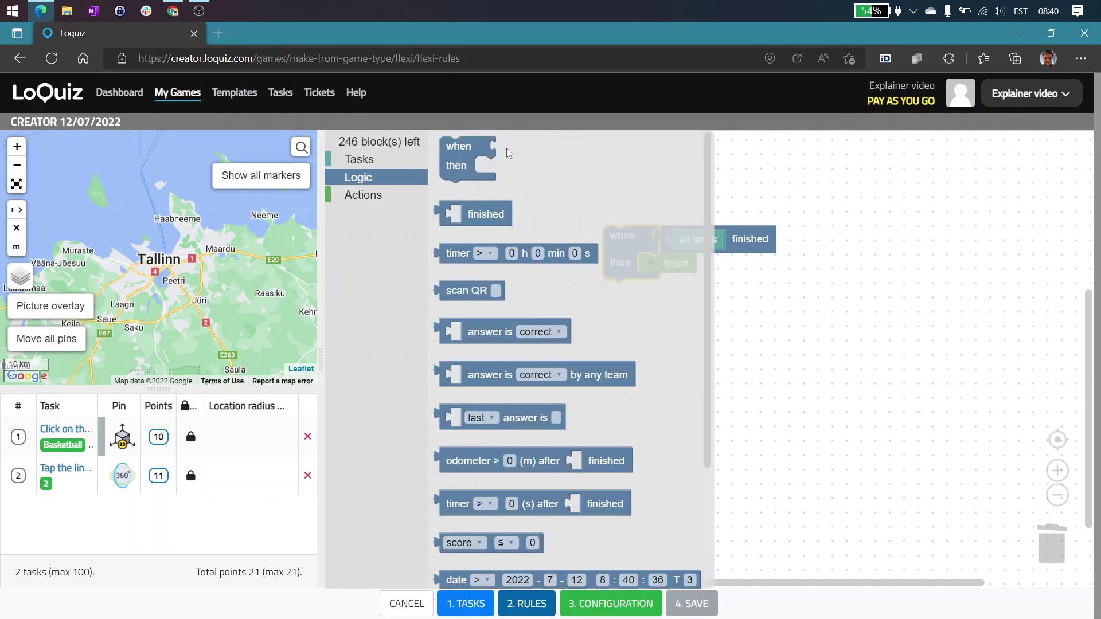
{"action": "left_click_drag", "start_coordinate": [777, 315], "coordinate": [920, 383]}
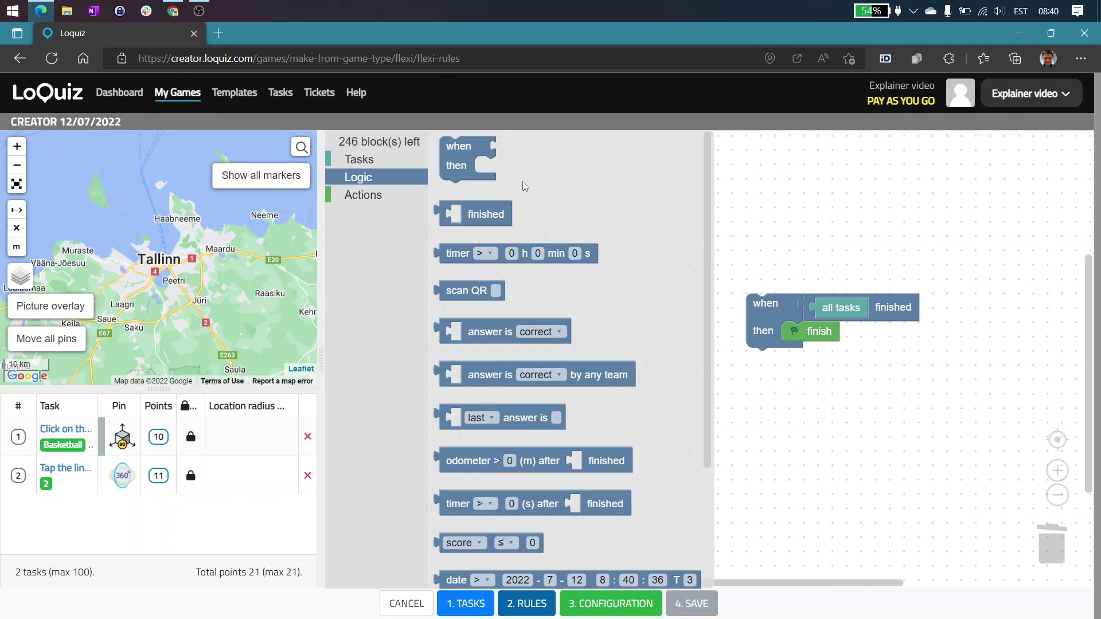
{"action": "left_click_drag", "start_coordinate": [460, 146], "coordinate": [767, 174]}
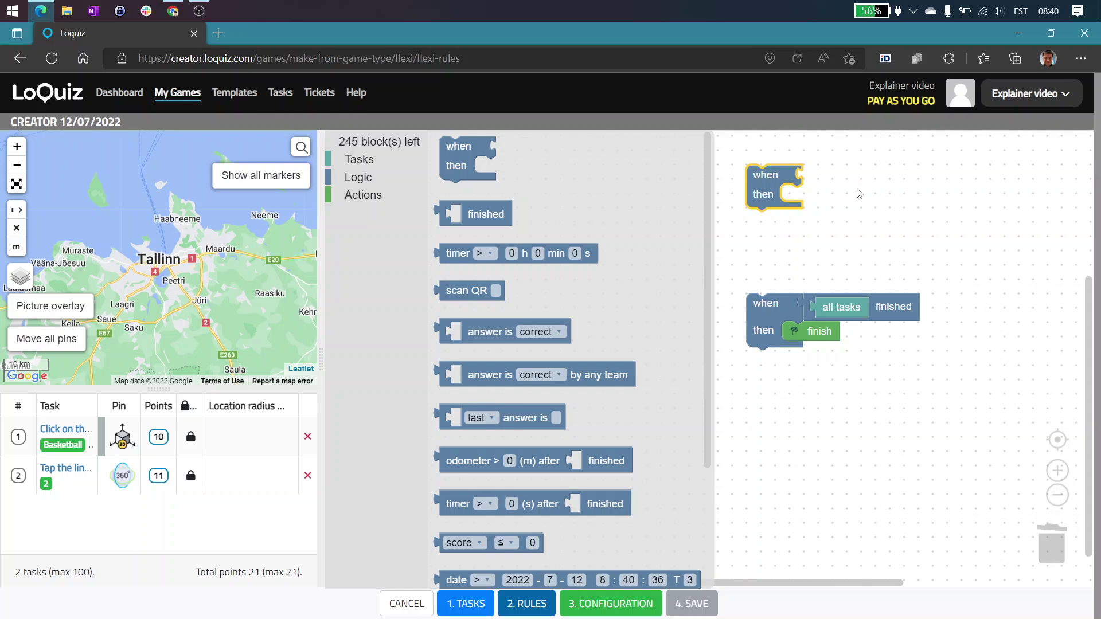
Delete the all tasks finished rule and attach a finished condition to the empty when/then block.
{"action": "left_click", "coordinate": [376, 196]}
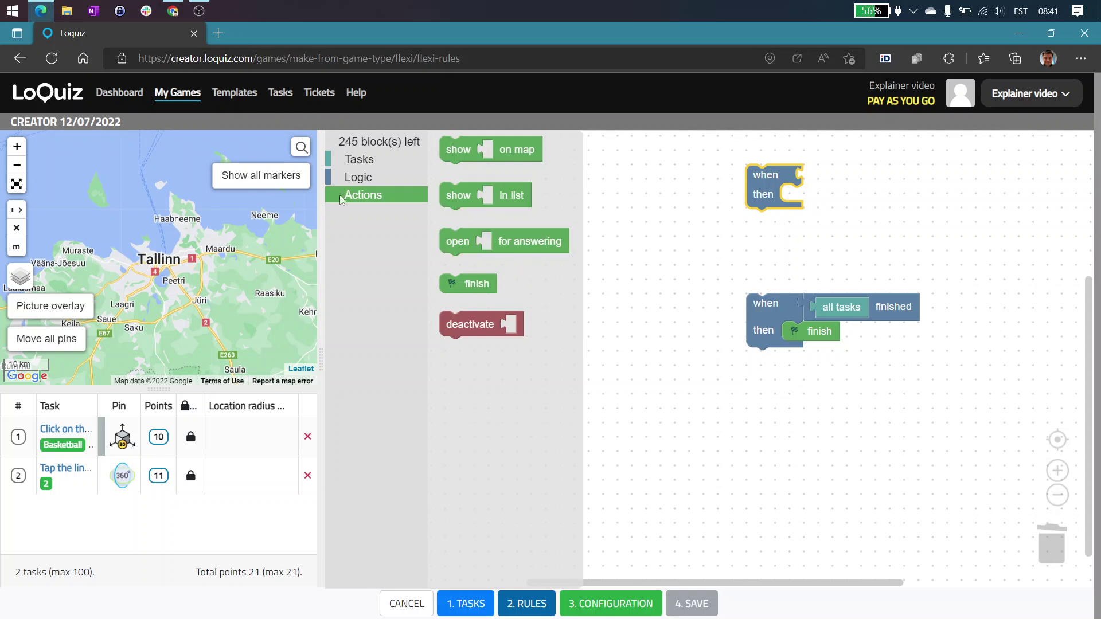
{"action": "left_click", "coordinate": [358, 177]}
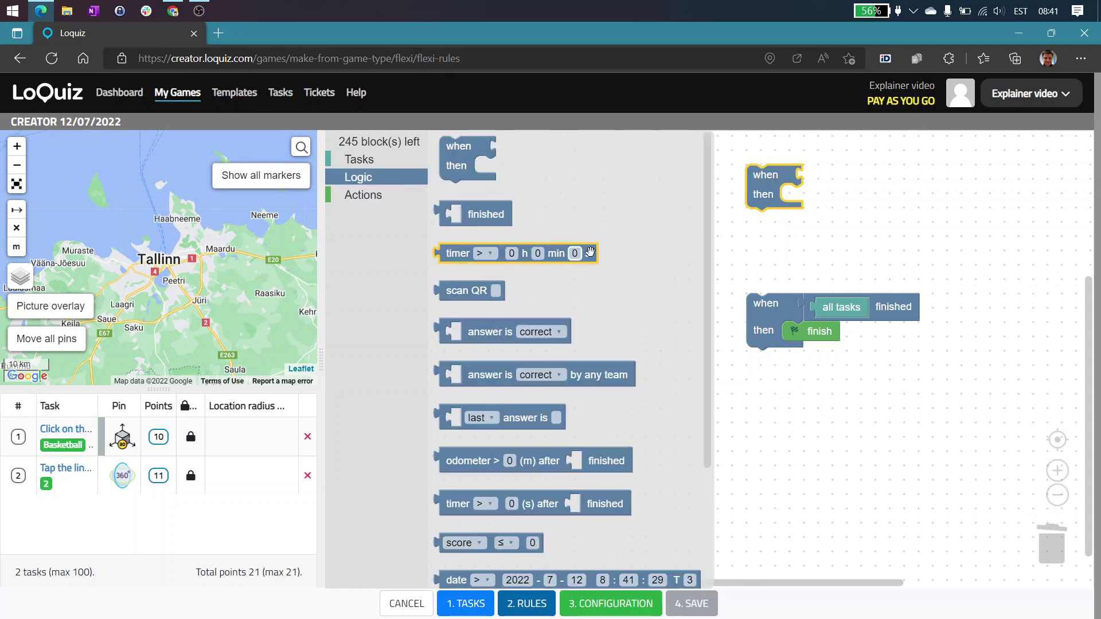
{"action": "left_click_drag", "start_coordinate": [766, 316], "coordinate": [1055, 567]}
{"action": "left_click_drag", "start_coordinate": [757, 186], "coordinate": [746, 205]}
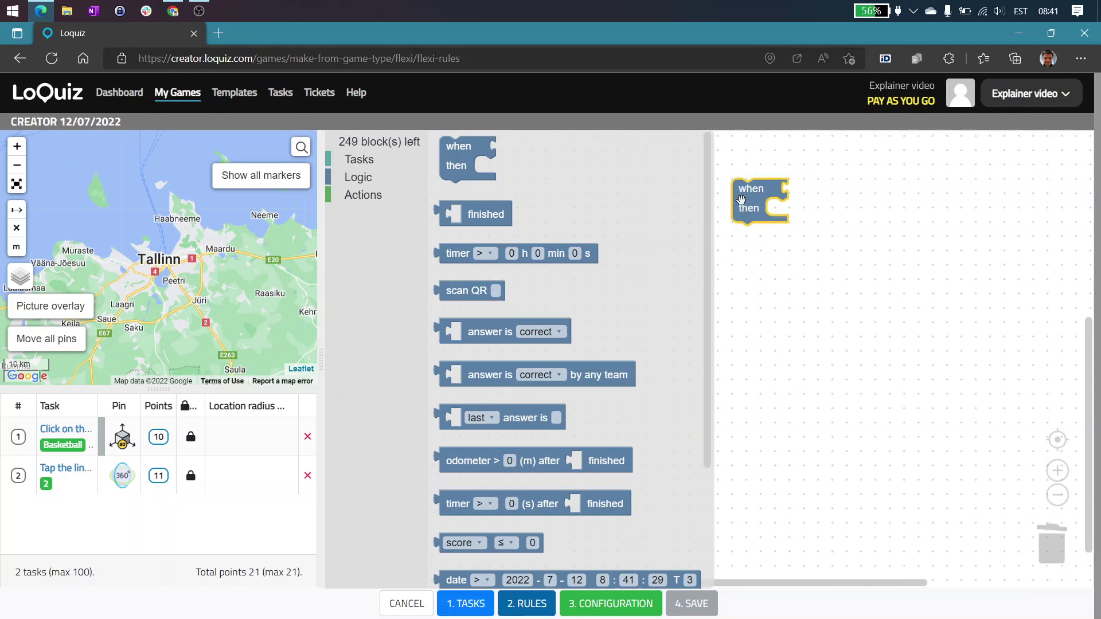
{"action": "left_click_drag", "start_coordinate": [469, 211], "coordinate": [852, 193]}
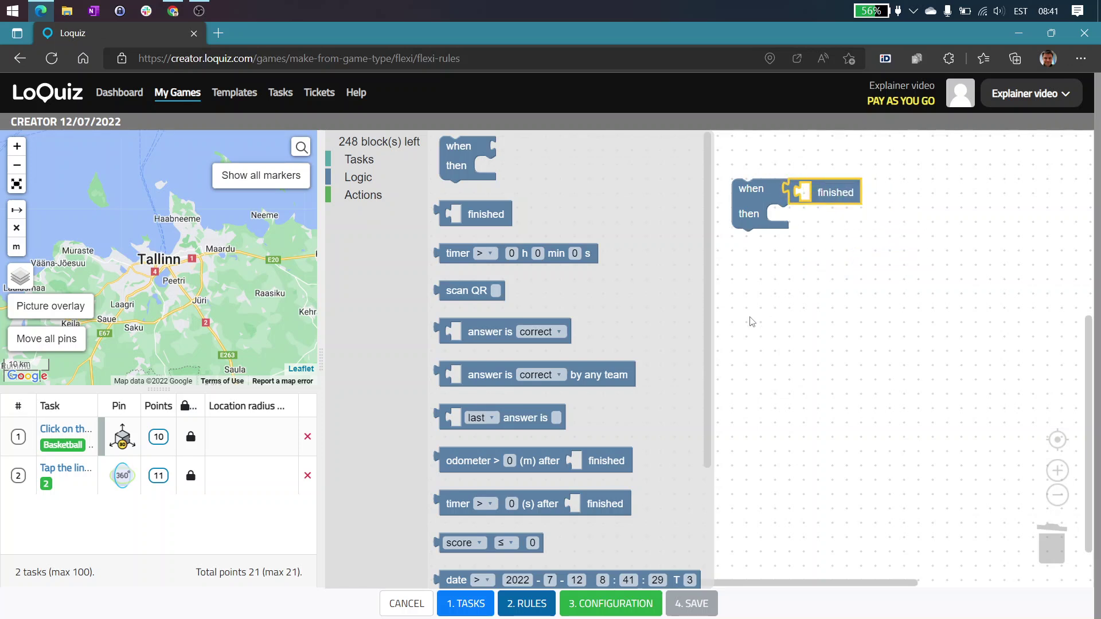
Build a second when/then rule with a timer condition and place it just below the finished rule.
{"action": "left_click_drag", "start_coordinate": [453, 253], "coordinate": [923, 294]}
{"action": "left_click_drag", "start_coordinate": [485, 155], "coordinate": [504, 180]}
{"action": "left_click_drag", "start_coordinate": [577, 299], "coordinate": [777, 283]}
{"action": "left_click_drag", "start_coordinate": [854, 276], "coordinate": [820, 278]}
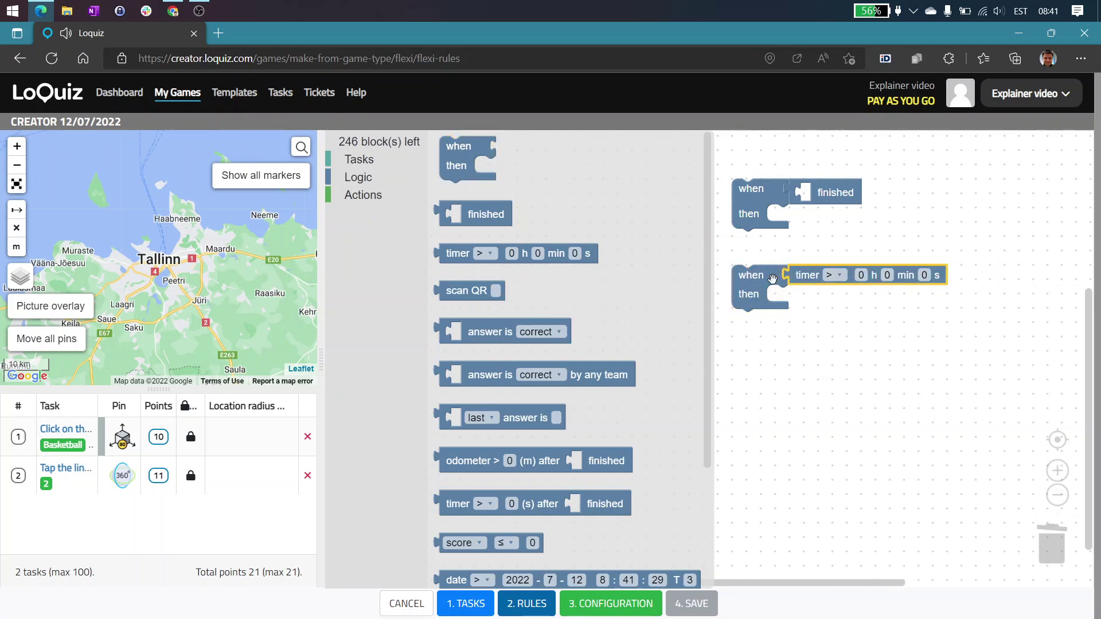
{"action": "left_click_drag", "start_coordinate": [751, 278], "coordinate": [752, 263]}
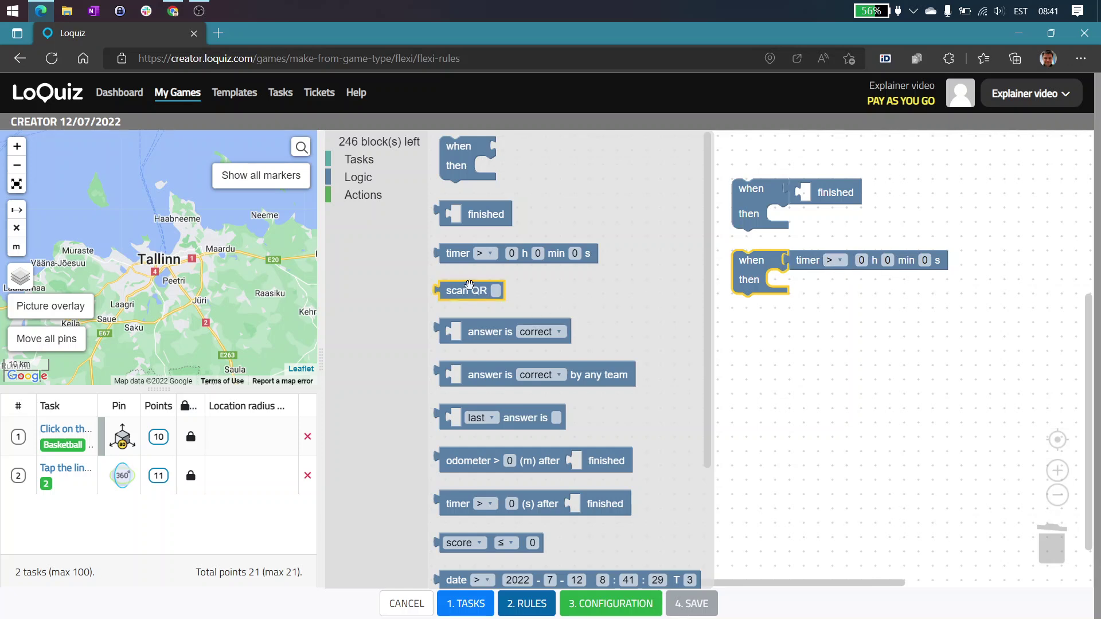
Build a third when/then rule with a scan QR condition below the timer rule.
{"action": "left_click_drag", "start_coordinate": [463, 292], "coordinate": [840, 340]}
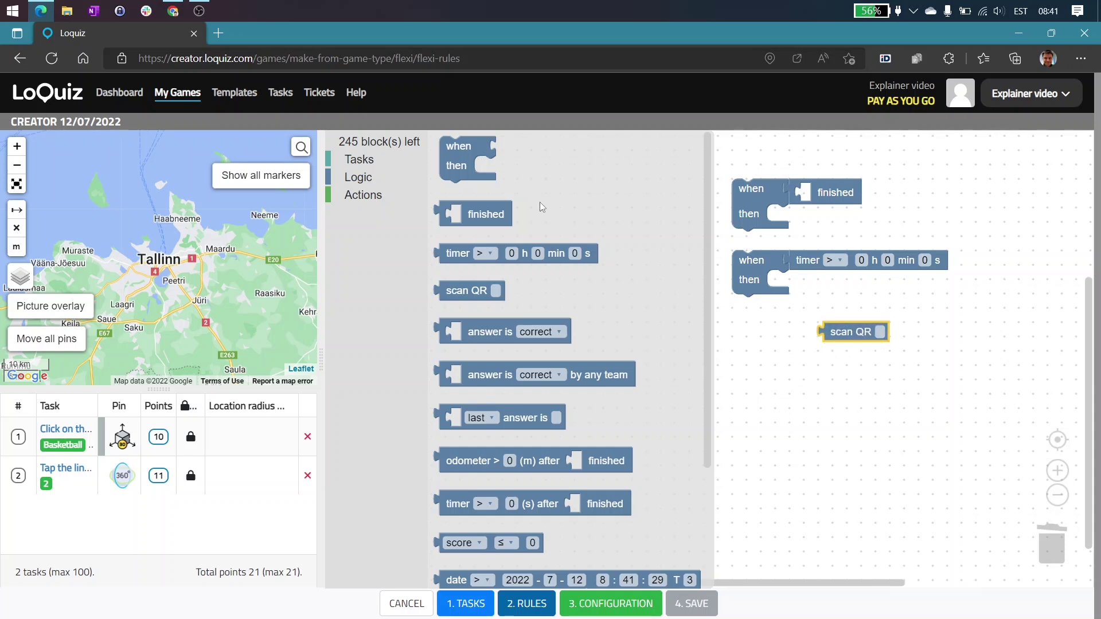
{"action": "left_click_drag", "start_coordinate": [443, 149], "coordinate": [737, 335]}
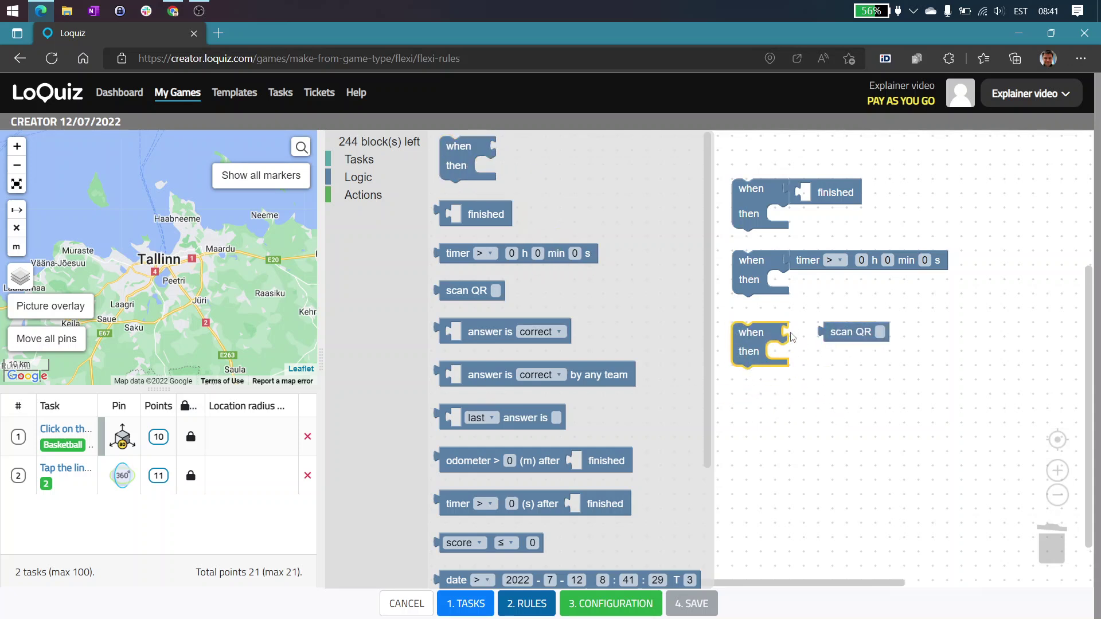
{"action": "left_click_drag", "start_coordinate": [851, 332], "coordinate": [815, 333]}
{"action": "left_click", "coordinate": [846, 333]}
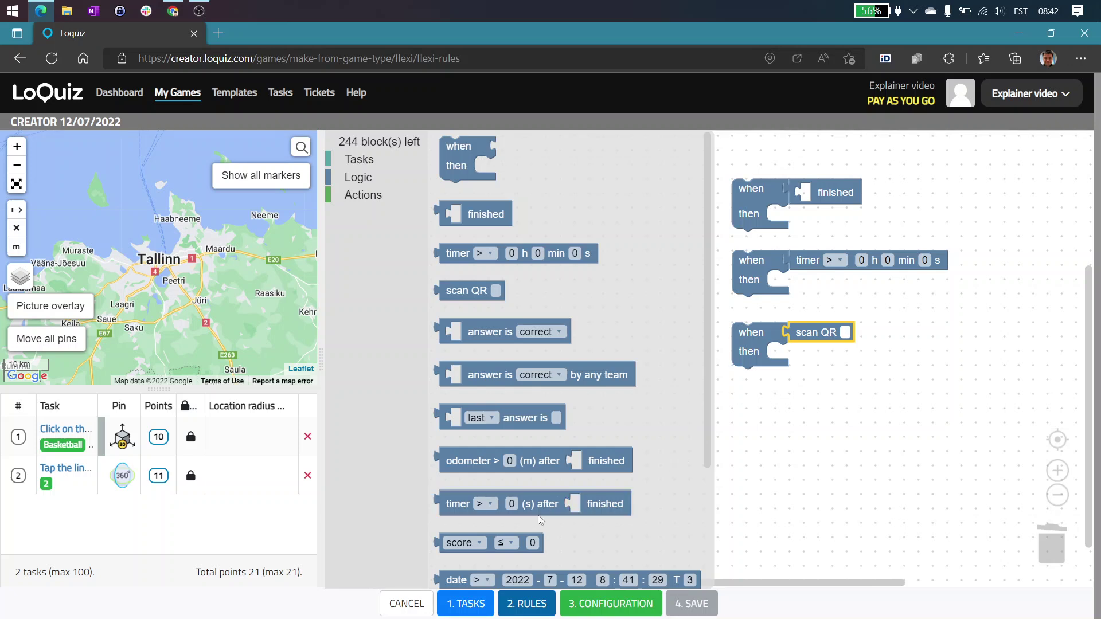
Build a fourth when/then rule with a score comparison condition below the scan QR rule.
{"action": "scroll", "coordinate": [538, 515], "scroll_direction": "down", "scroll_amount": 2}
{"action": "left_click", "coordinate": [464, 455]}
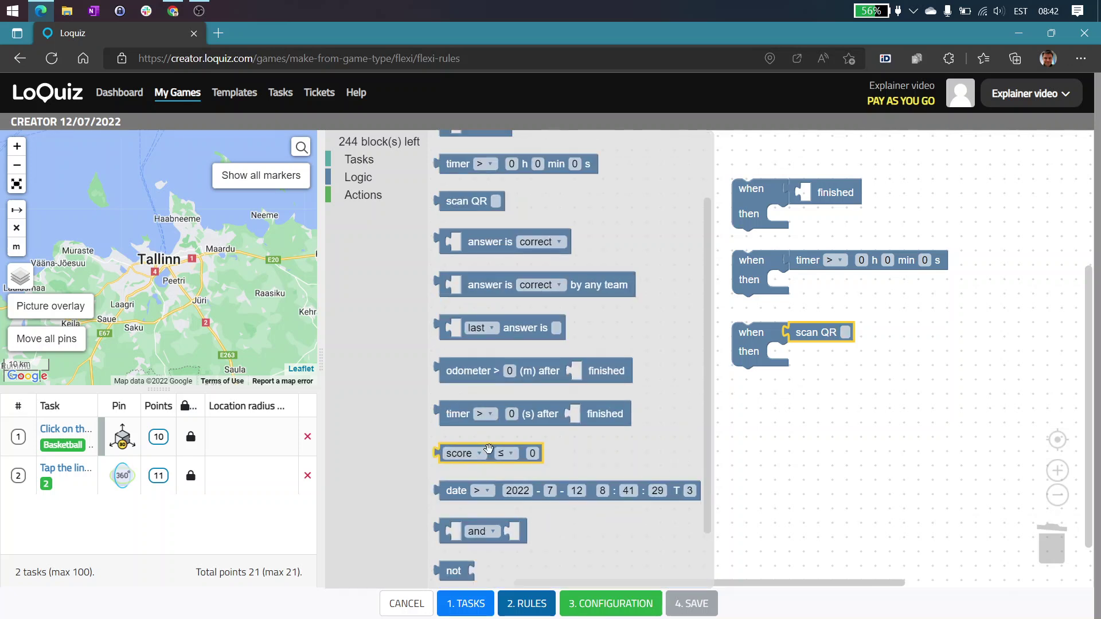
{"action": "left_click_drag", "start_coordinate": [469, 457], "coordinate": [823, 406]}
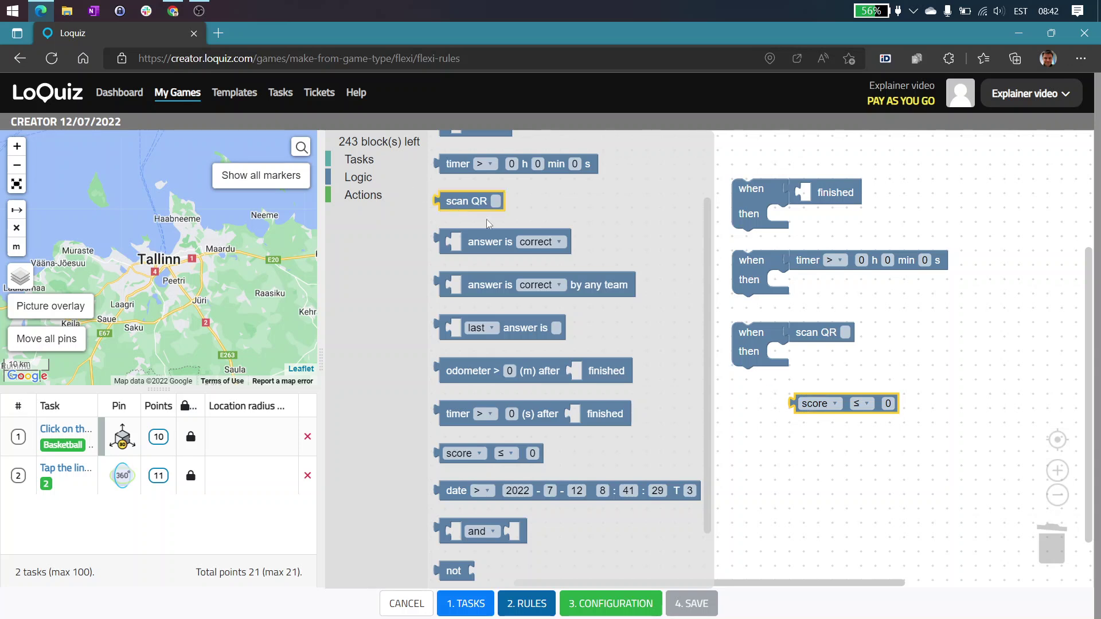
{"action": "scroll", "coordinate": [487, 219], "scroll_direction": "up", "scroll_amount": 2}
{"action": "left_click_drag", "start_coordinate": [481, 181], "coordinate": [775, 422]}
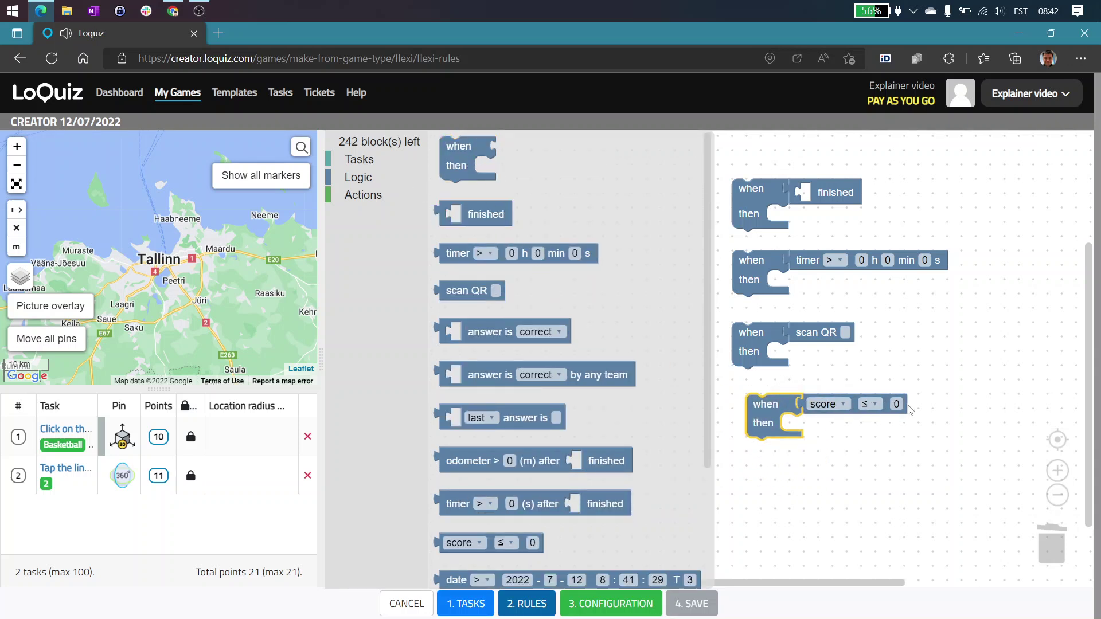
Change the compared quantity in the fourth rule from score to odometer (m) and check the available comparison operators.
{"action": "left_click", "coordinate": [823, 405]}
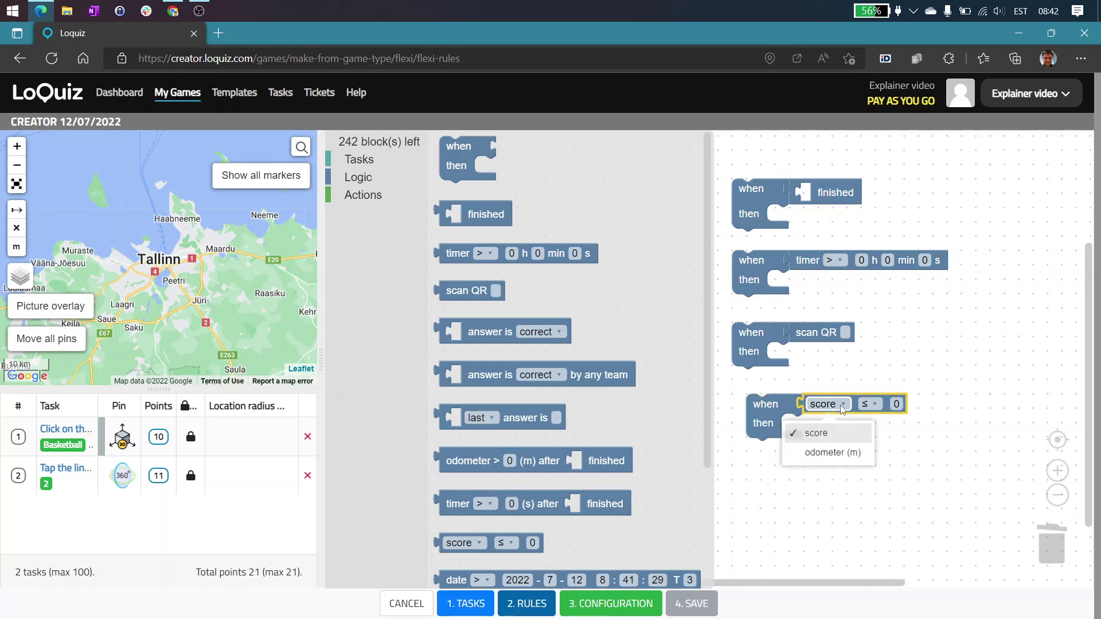
{"action": "left_click", "coordinate": [832, 456]}
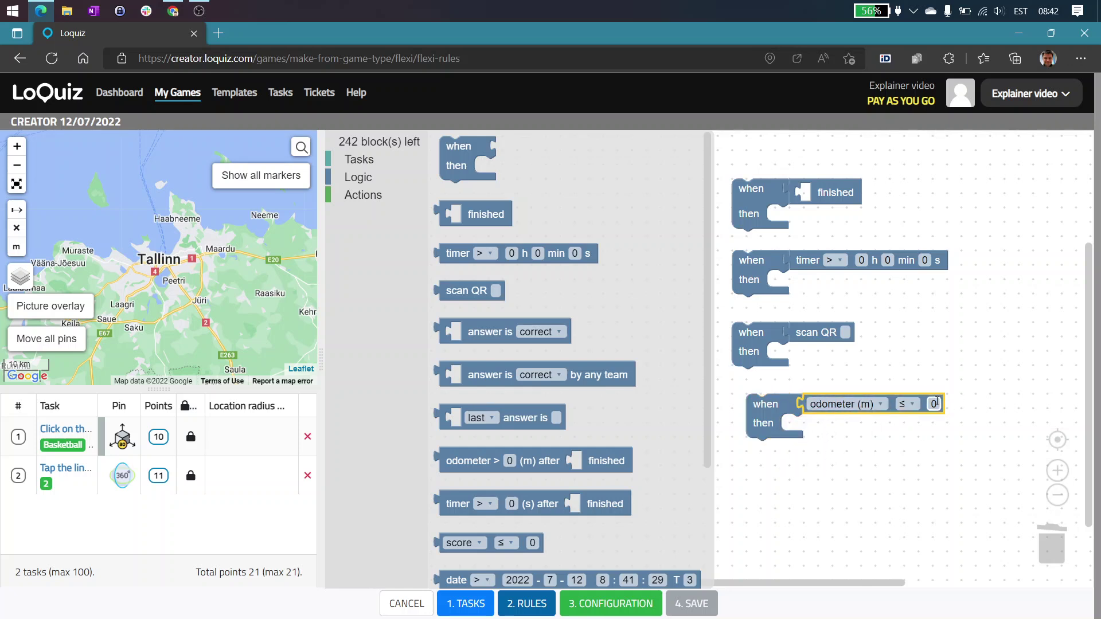
{"action": "left_click", "coordinate": [913, 408]}
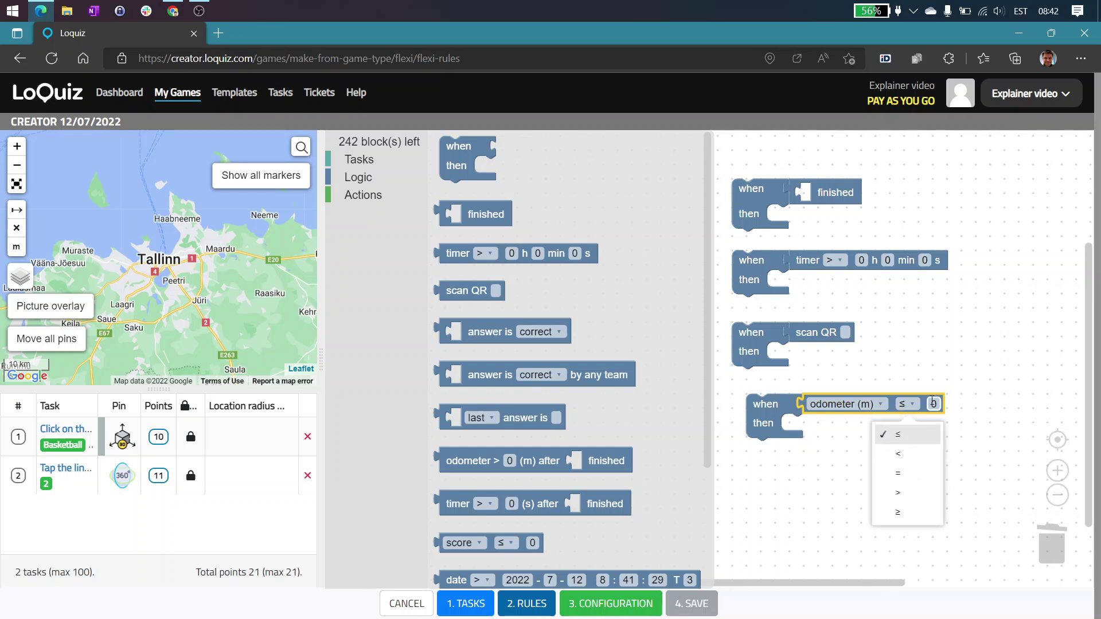
{"action": "left_click", "coordinate": [954, 356]}
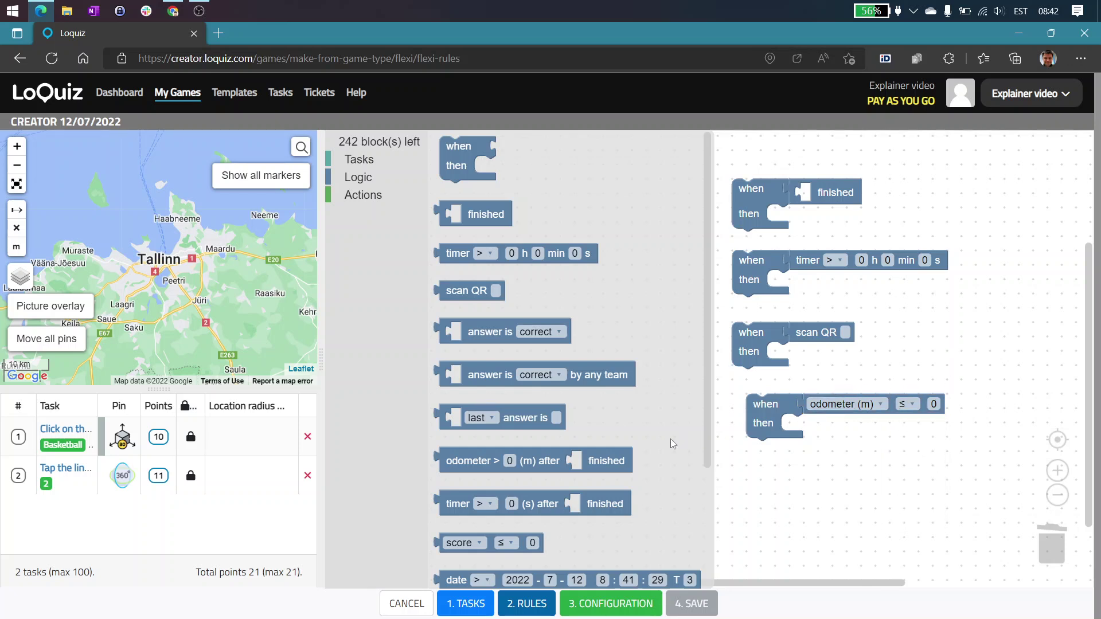
Build a fifth when/then rule with the odometer (m) after finished condition, spaced below the odometer comparison rule.
{"action": "scroll", "coordinate": [631, 461], "scroll_direction": "down", "scroll_amount": 3}
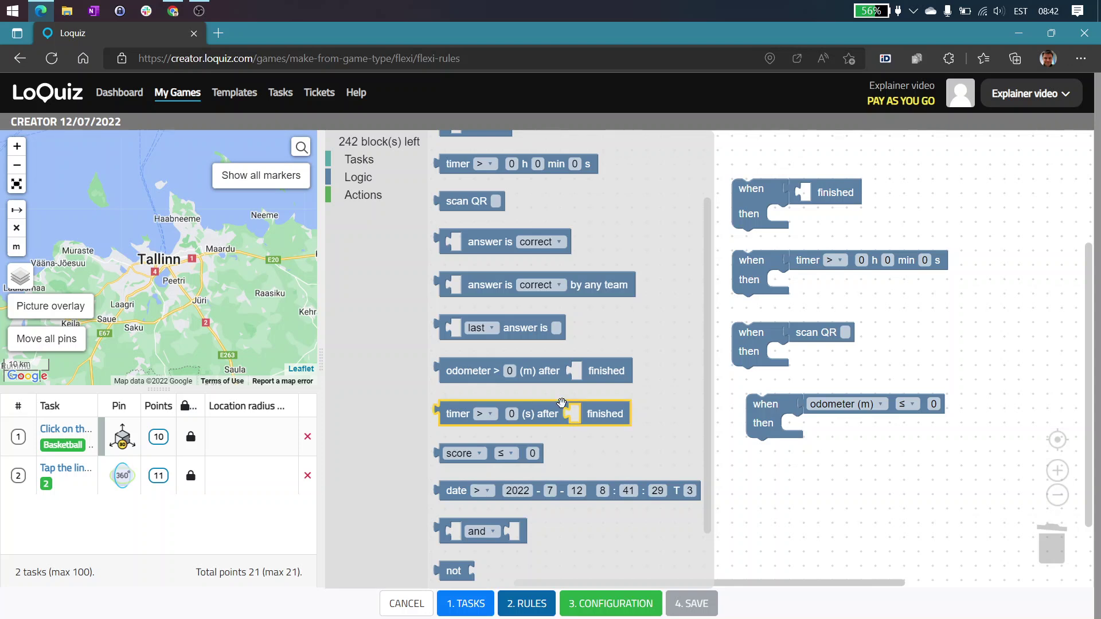
{"action": "left_click_drag", "start_coordinate": [560, 366], "coordinate": [916, 475]}
{"action": "scroll", "coordinate": [507, 186], "scroll_direction": "up", "scroll_amount": 2}
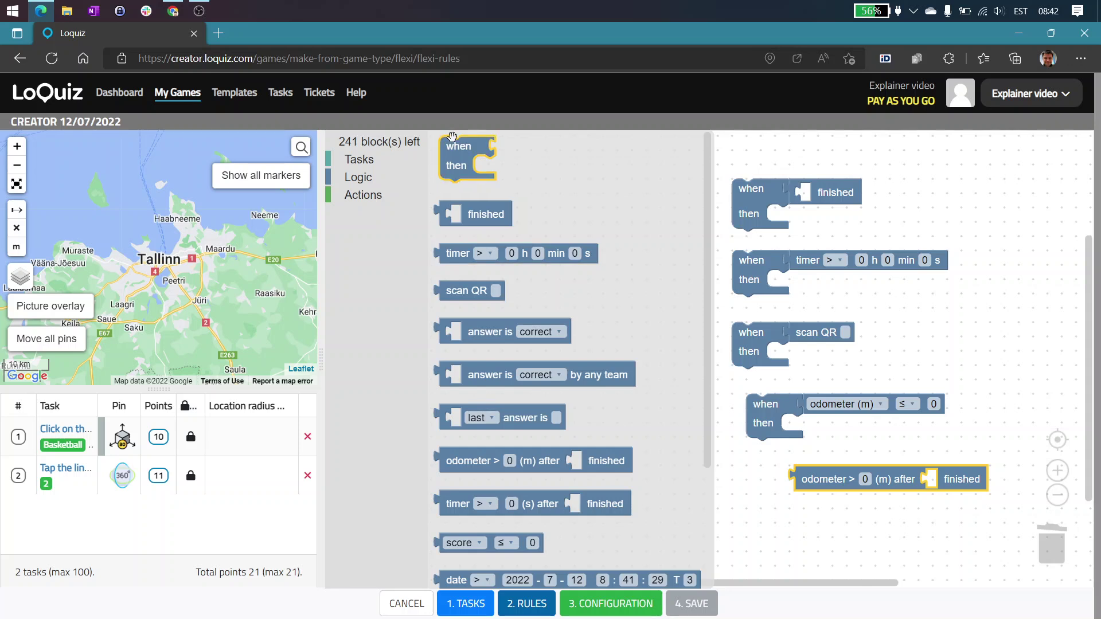
{"action": "left_click_drag", "start_coordinate": [459, 148], "coordinate": [767, 486]}
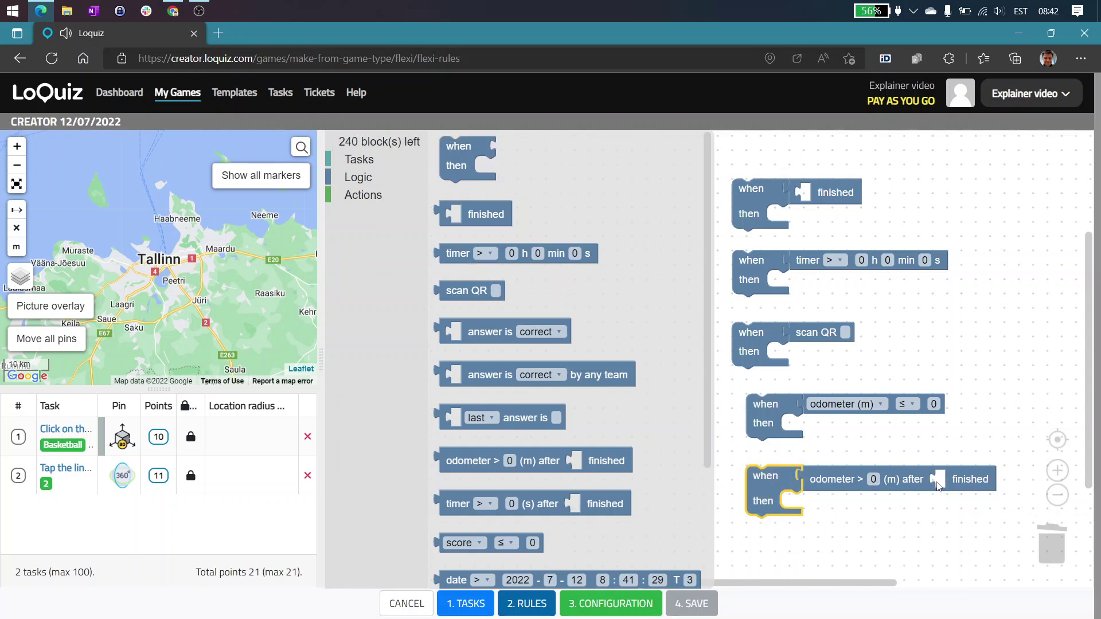
{"action": "left_click_drag", "start_coordinate": [774, 478], "coordinate": [774, 492]}
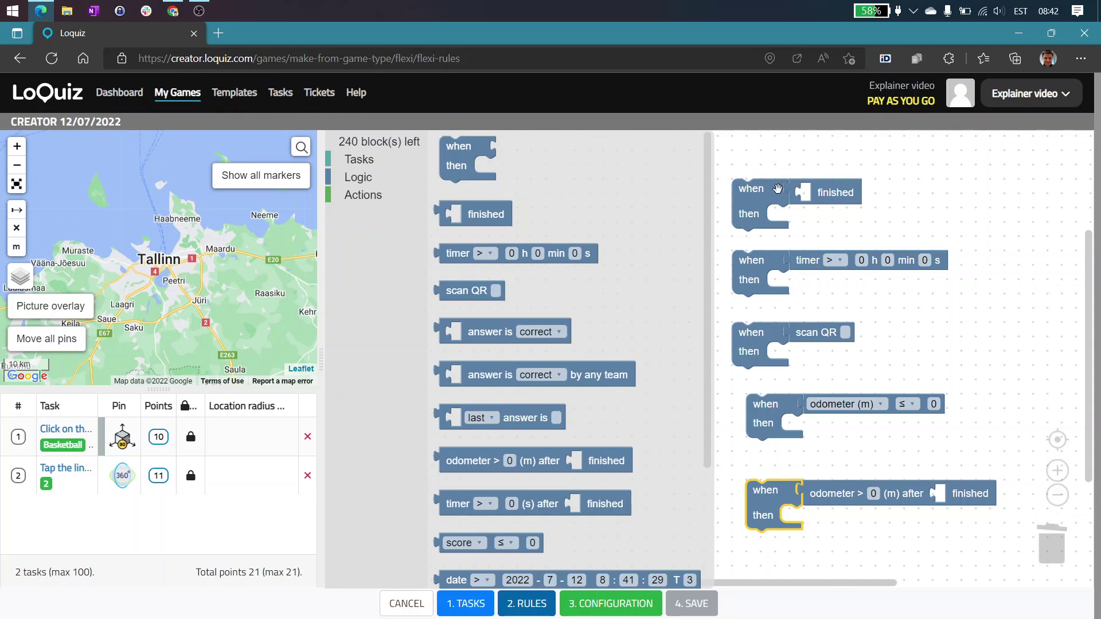
Shift the topmost when/then rule with the finished condition sideways, in line with the odometer rules.
{"action": "left_click_drag", "start_coordinate": [765, 200], "coordinate": [775, 198]}
{"action": "scroll", "coordinate": [775, 170], "scroll_direction": "up", "scroll_amount": 3}
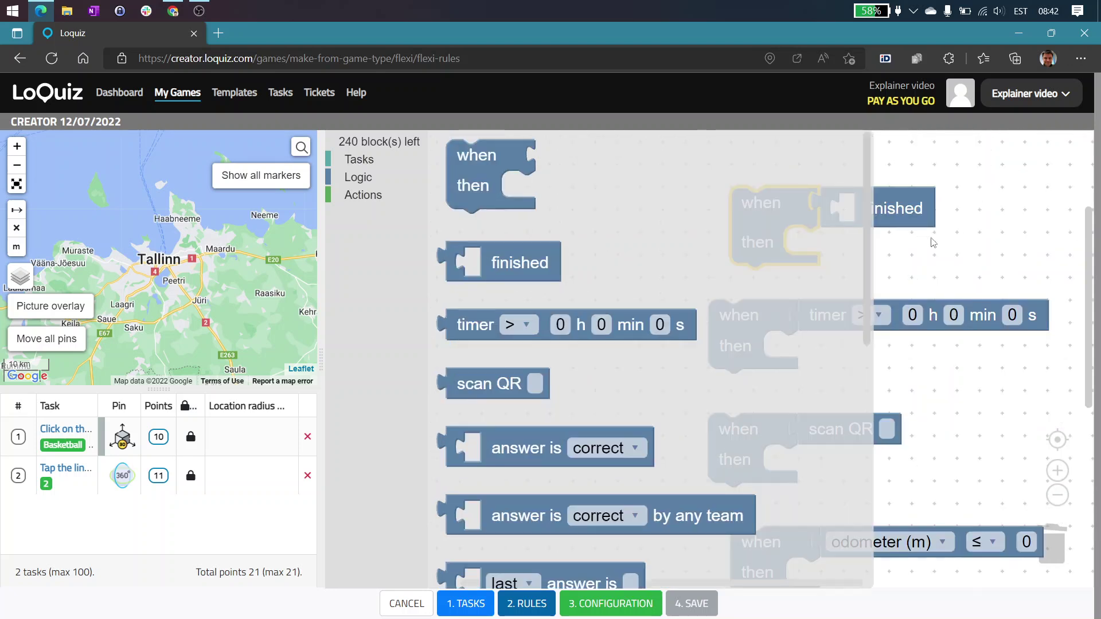
{"action": "scroll", "coordinate": [900, 220], "scroll_direction": "down", "scroll_amount": 3}
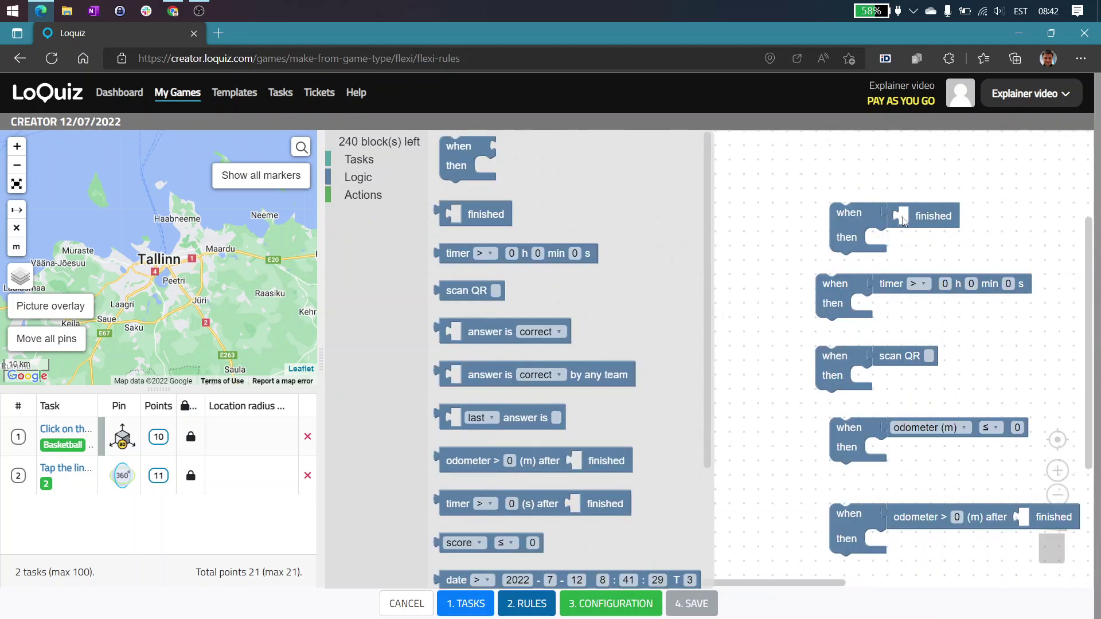
Fill the topmost rule's finished condition with task 1 (Click on t...) and move that rule higher, away from the timer rule.
{"action": "left_click_drag", "start_coordinate": [803, 224], "coordinate": [771, 226]}
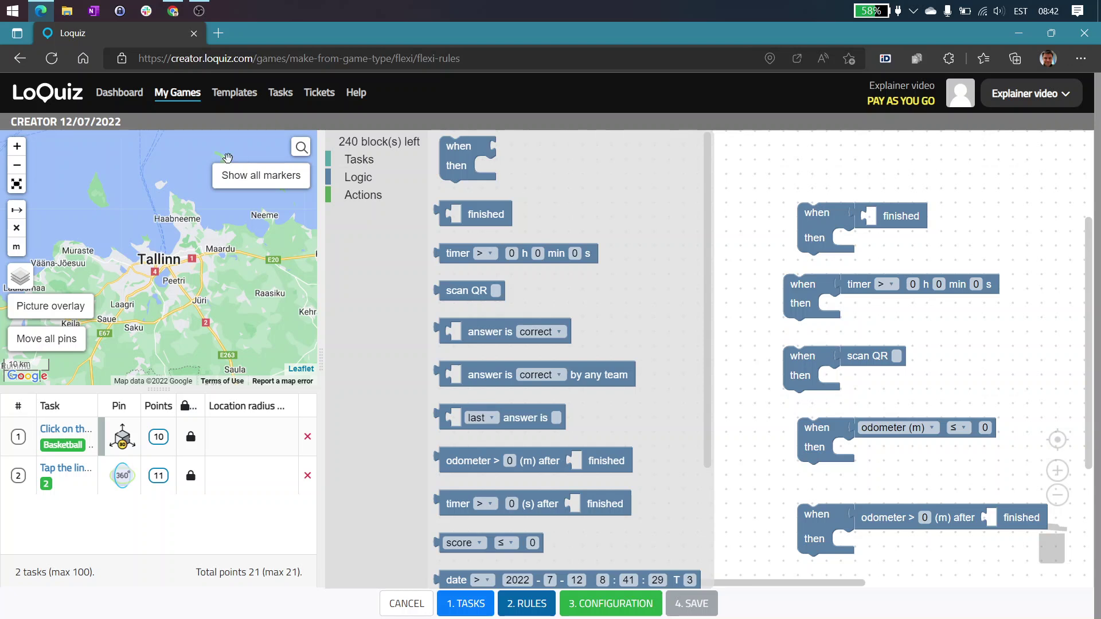
{"action": "left_click", "coordinate": [362, 162]}
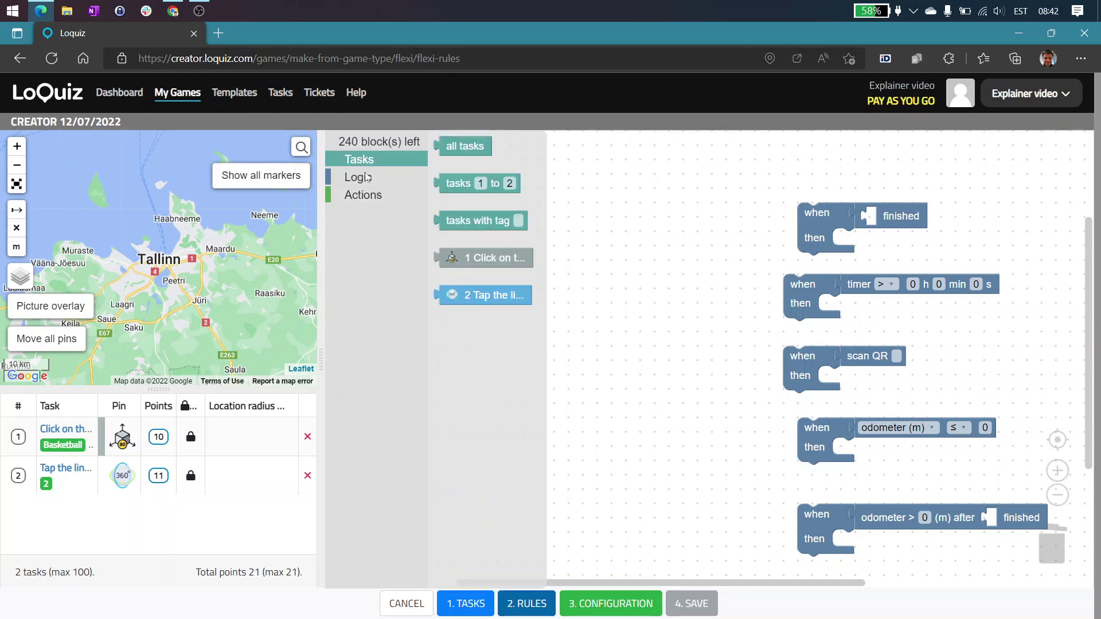
{"action": "left_click", "coordinate": [477, 261]}
{"action": "left_click_drag", "start_coordinate": [478, 261], "coordinate": [896, 215]}
{"action": "left_click_drag", "start_coordinate": [820, 221], "coordinate": [793, 207]}
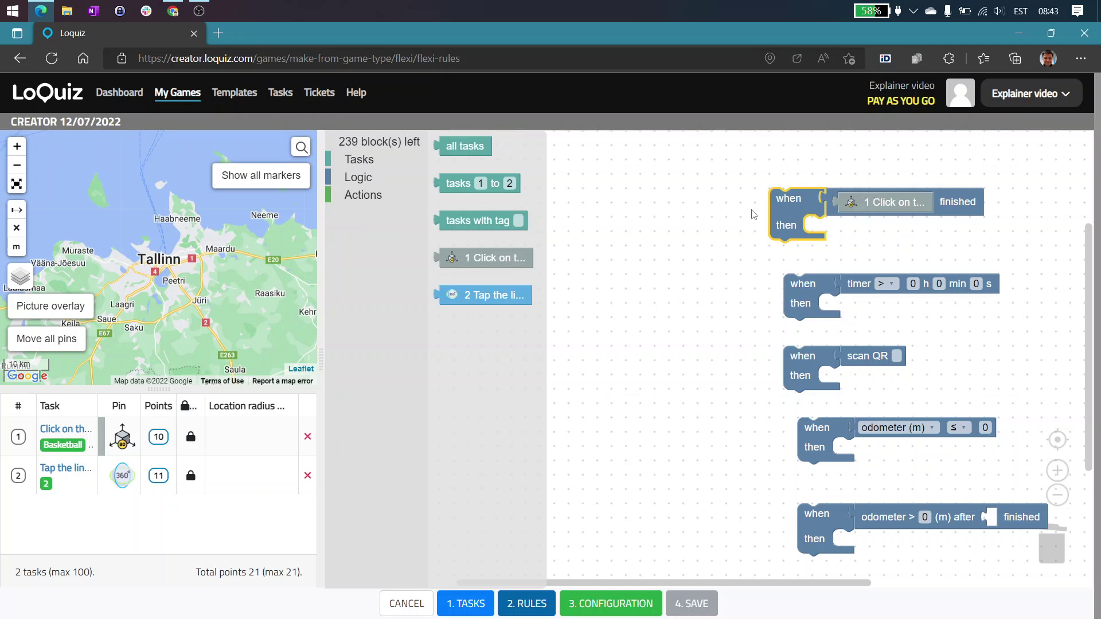
Add a show on map action with task 2 (Tap the li...) to the first rule and place that task's pin at Tallinn.
{"action": "left_click", "coordinate": [370, 180]}
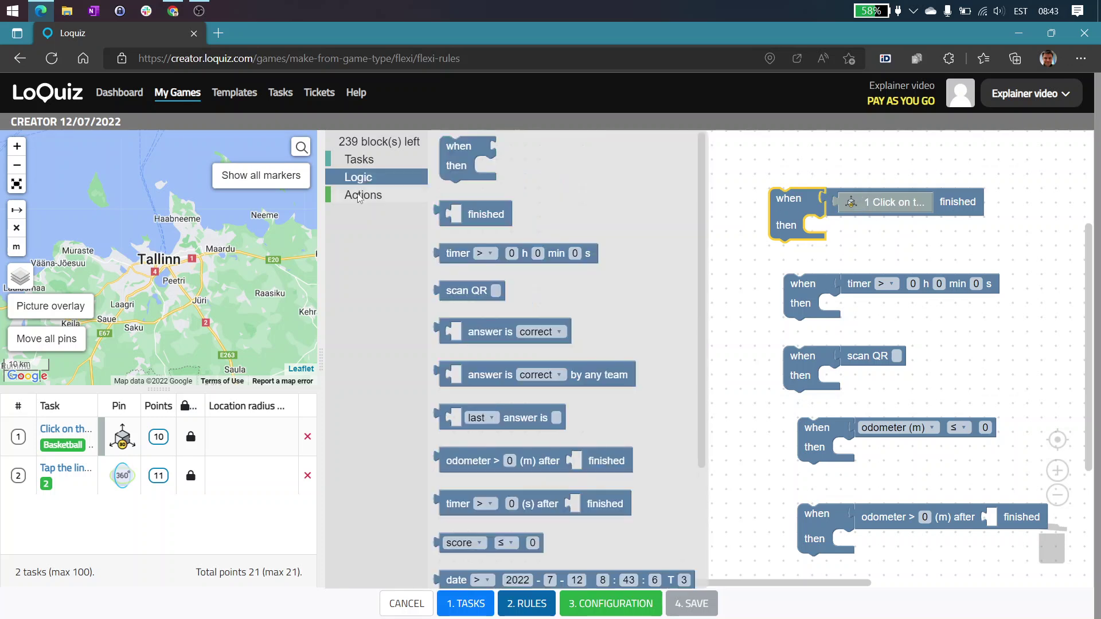
{"action": "left_click", "coordinate": [363, 195]}
{"action": "left_click_drag", "start_coordinate": [475, 152], "coordinate": [843, 231]}
{"action": "left_click", "coordinate": [368, 163]}
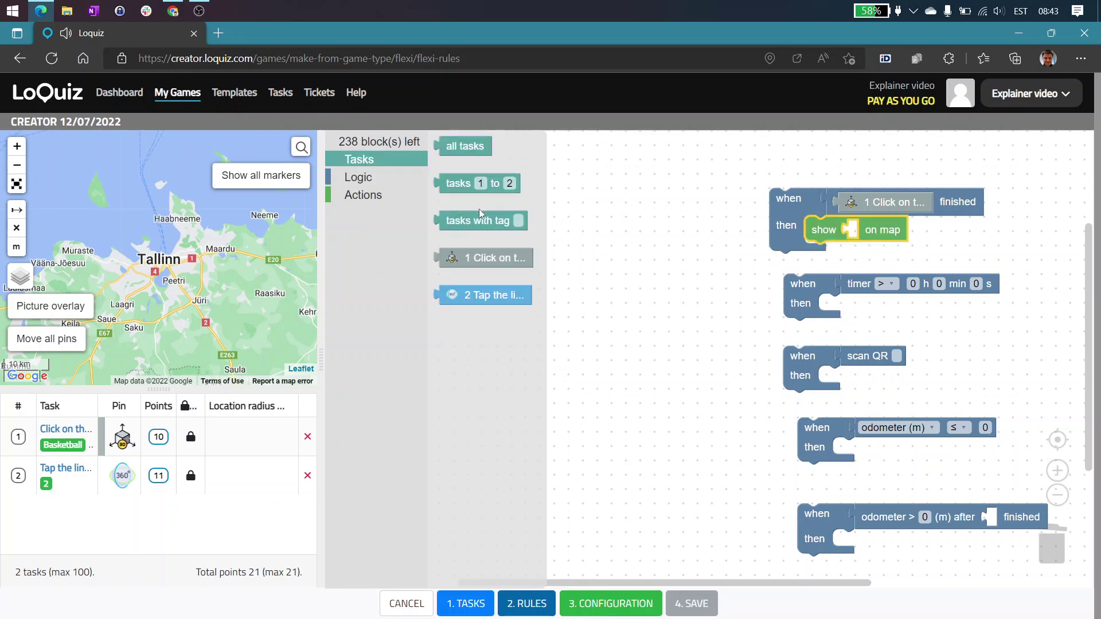
{"action": "left_click_drag", "start_coordinate": [490, 295], "coordinate": [902, 231]}
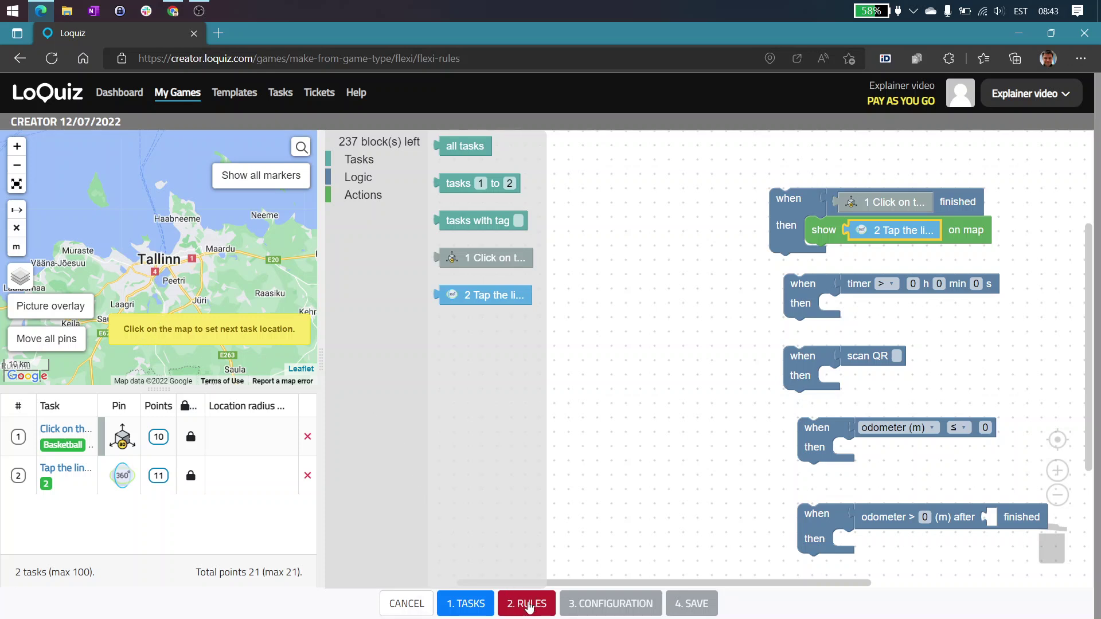
{"action": "left_click", "coordinate": [176, 271]}
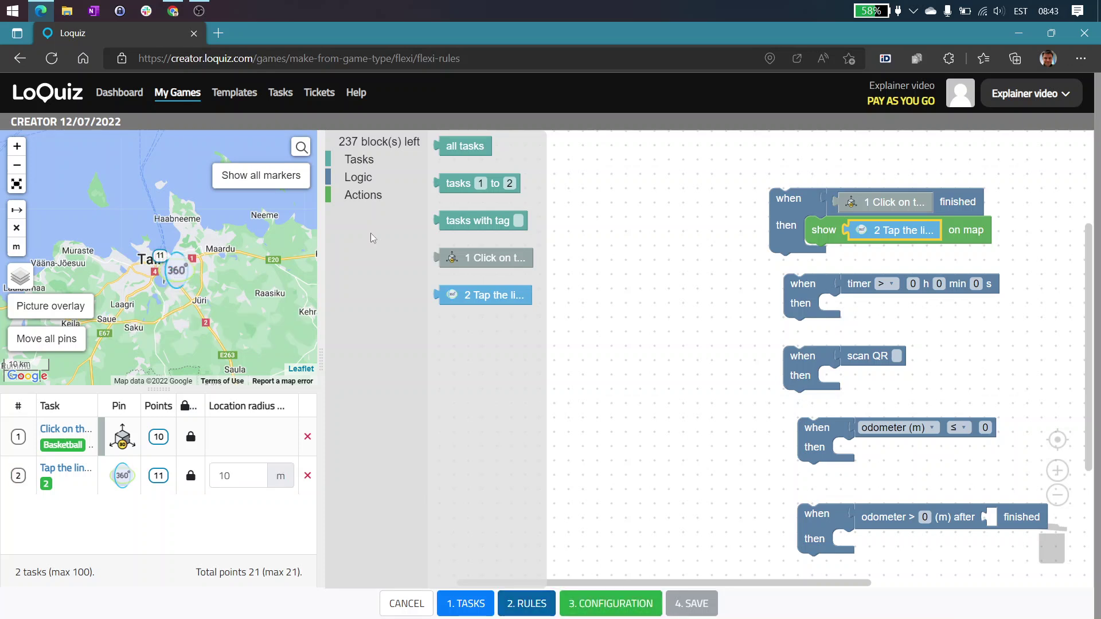
Space the first rule and the timer rule further apart and set the timer condition to 1 min.
{"action": "left_click_drag", "start_coordinate": [815, 206], "coordinate": [828, 176]}
{"action": "left_click", "coordinate": [791, 285]}
{"action": "left_click_drag", "start_coordinate": [792, 285], "coordinate": [787, 278]}
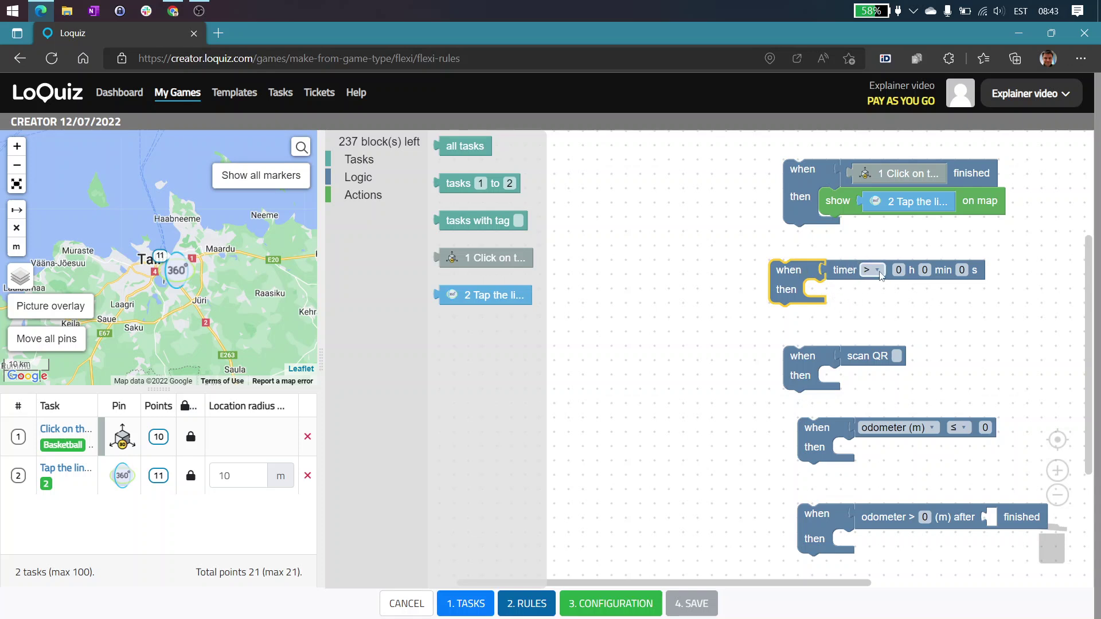
{"action": "left_click", "coordinate": [926, 274]}
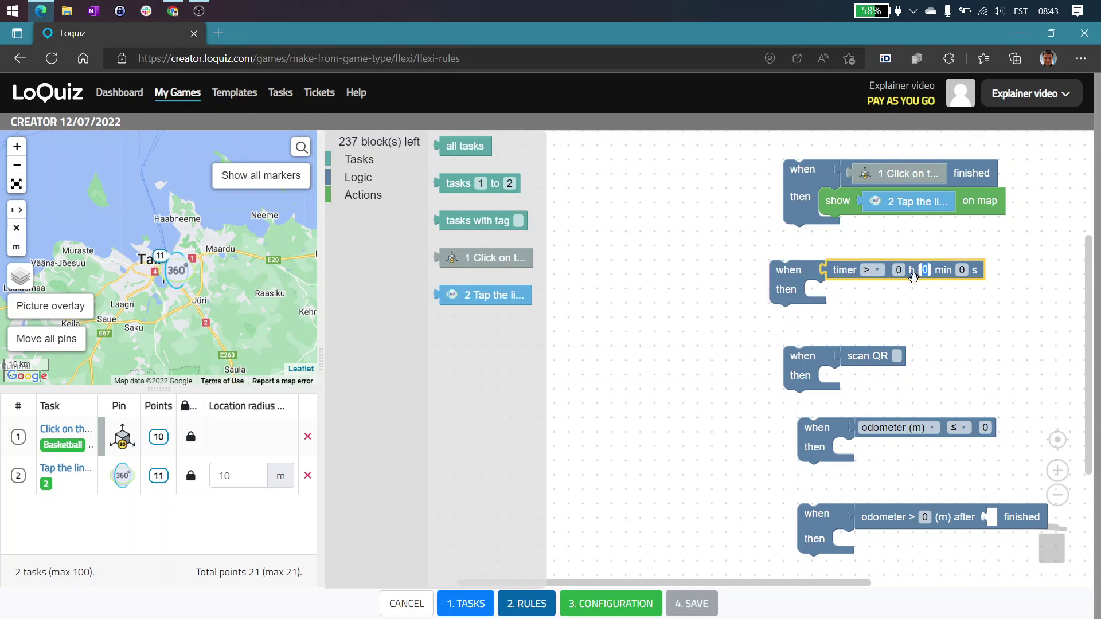
{"action": "type", "text": "1"}
{"action": "left_click", "coordinate": [867, 299]}
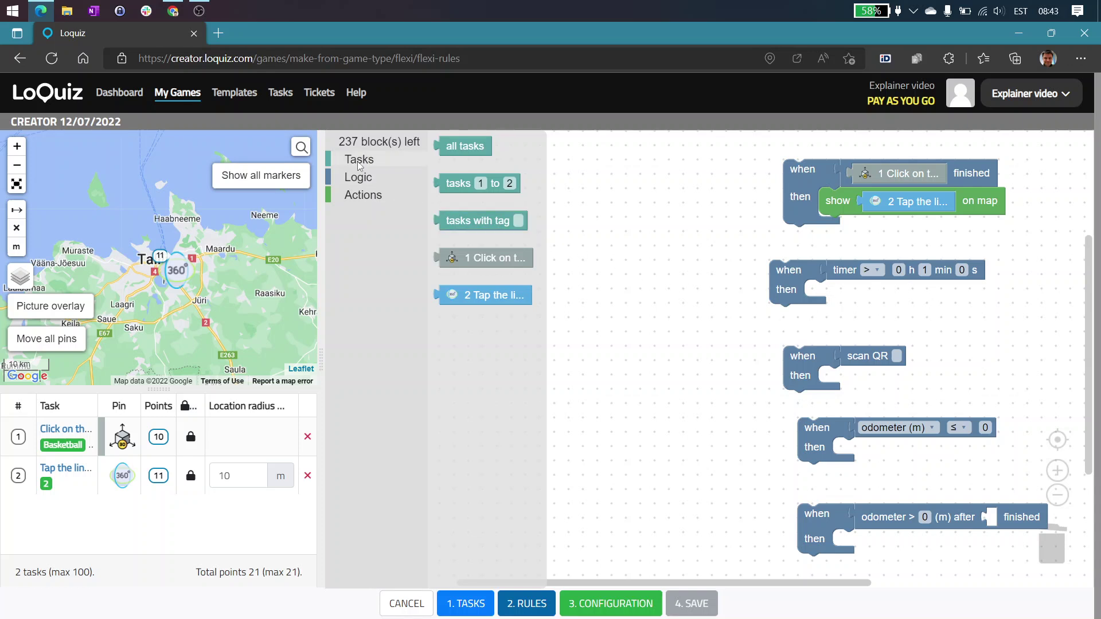
Add a show in list action holding task 1 (Click on t...) to the timer rule.
{"action": "left_click", "coordinate": [364, 197]}
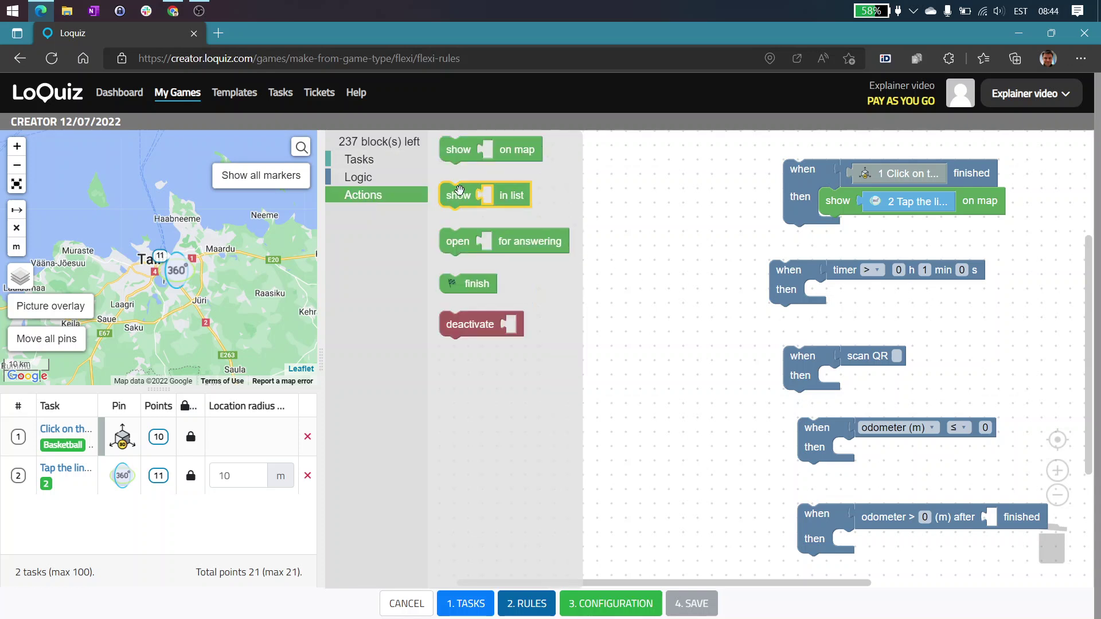
{"action": "left_click_drag", "start_coordinate": [459, 194], "coordinate": [834, 290]}
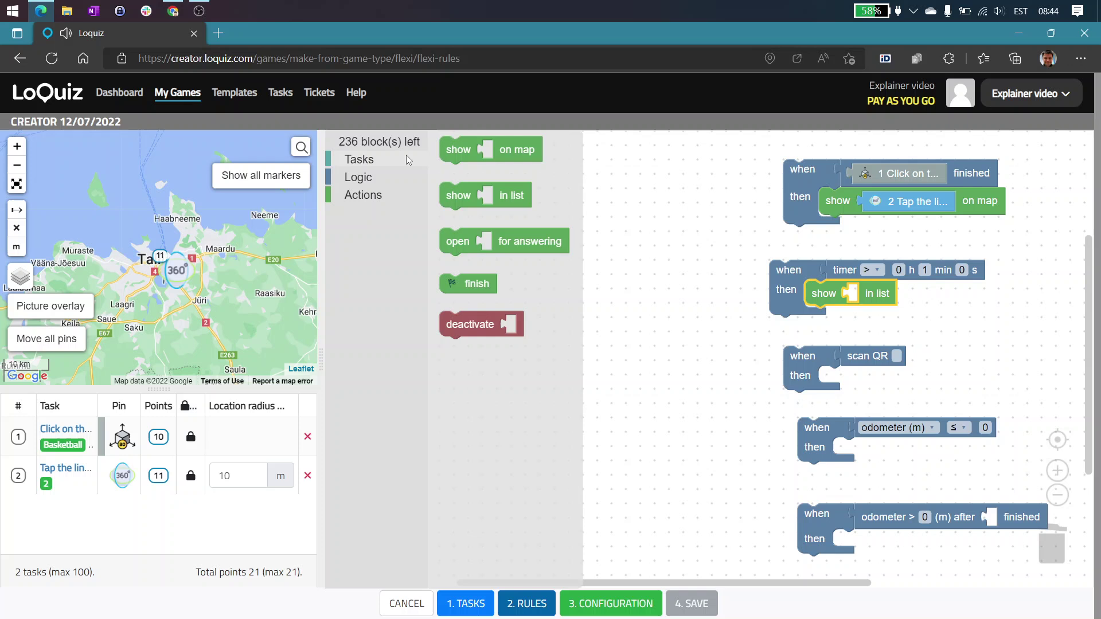
{"action": "left_click", "coordinate": [366, 162]}
{"action": "left_click_drag", "start_coordinate": [470, 257], "coordinate": [887, 300]}
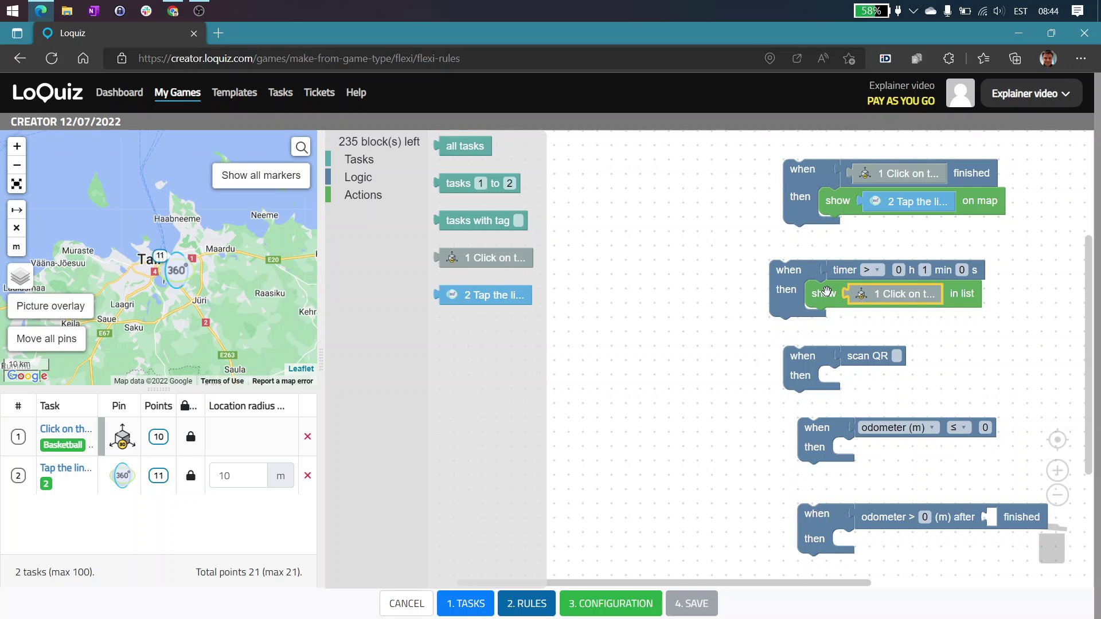
Switch the timer condition's comparison operator to less than (<).
{"action": "left_click", "coordinate": [882, 274]}
{"action": "left_click", "coordinate": [875, 326]}
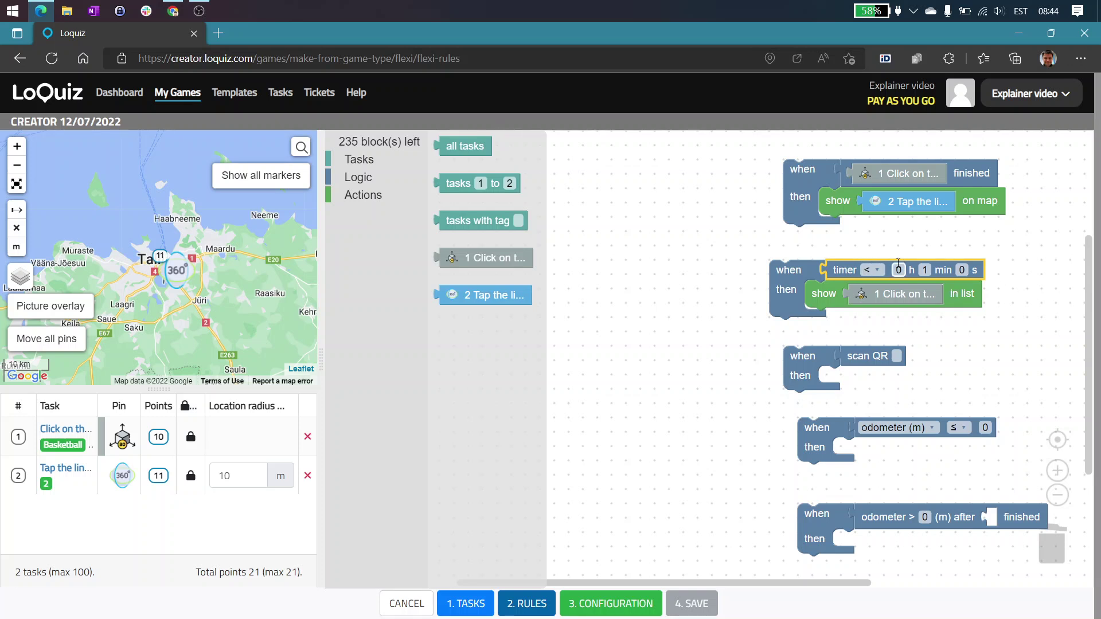
{"action": "left_click", "coordinate": [929, 271]}
Align the first rule with the timer rule and set the timer condition's operator back to greater than (>).
{"action": "left_click_drag", "start_coordinate": [852, 181], "coordinate": [838, 182]}
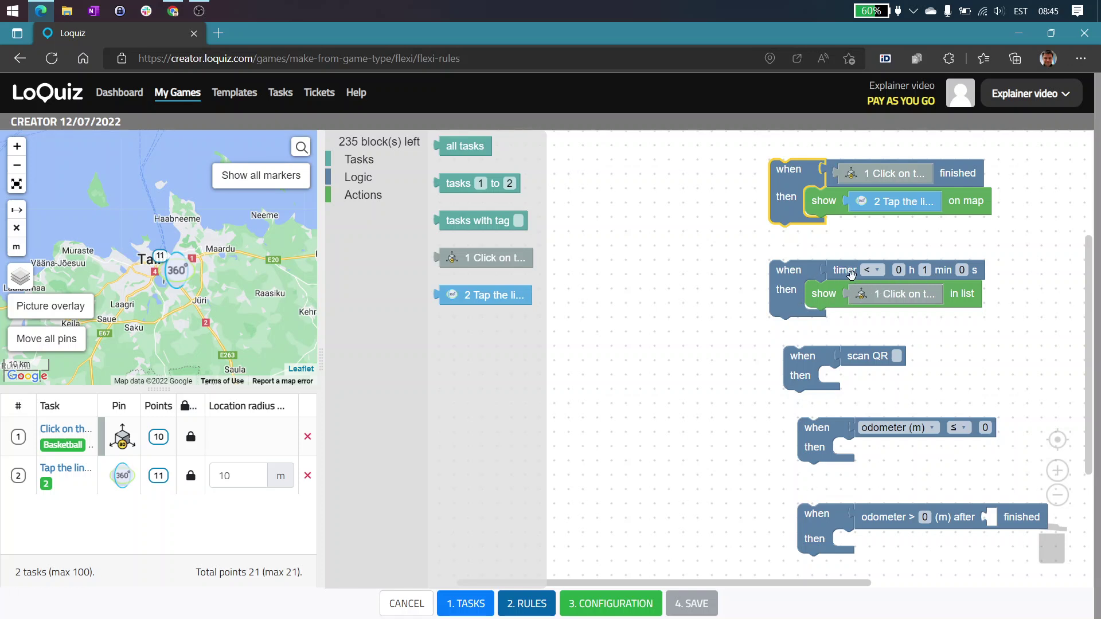
{"action": "left_click", "coordinate": [871, 273]}
{"action": "left_click", "coordinate": [873, 308]}
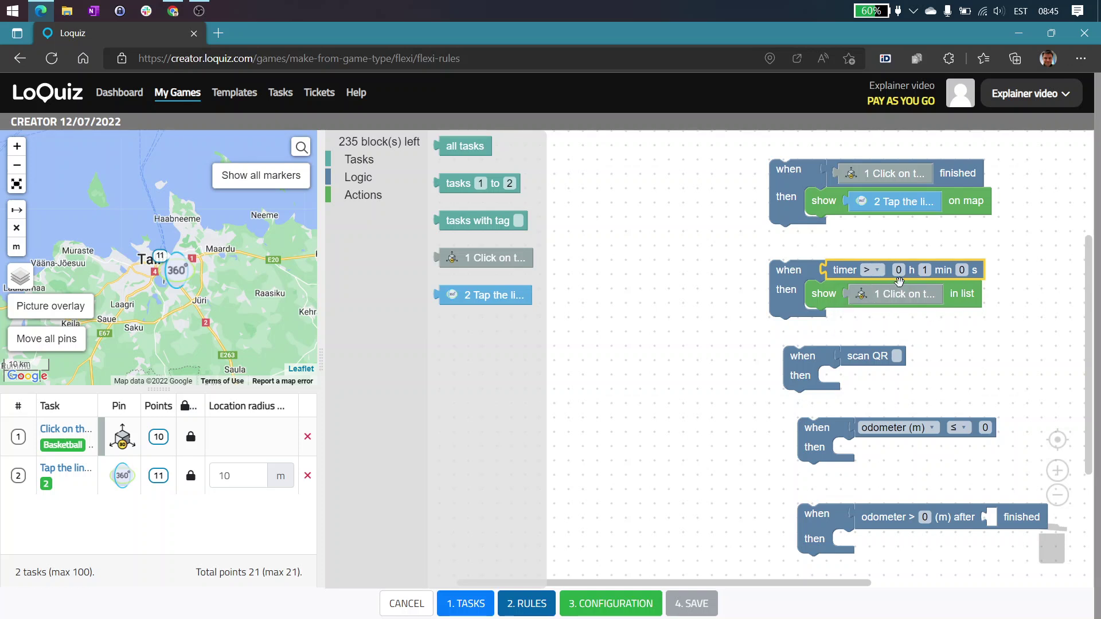
Move the timer rule closer to the first rule and line the scan QR rule up beneath it.
{"action": "left_click_drag", "start_coordinate": [804, 281], "coordinate": [820, 264]}
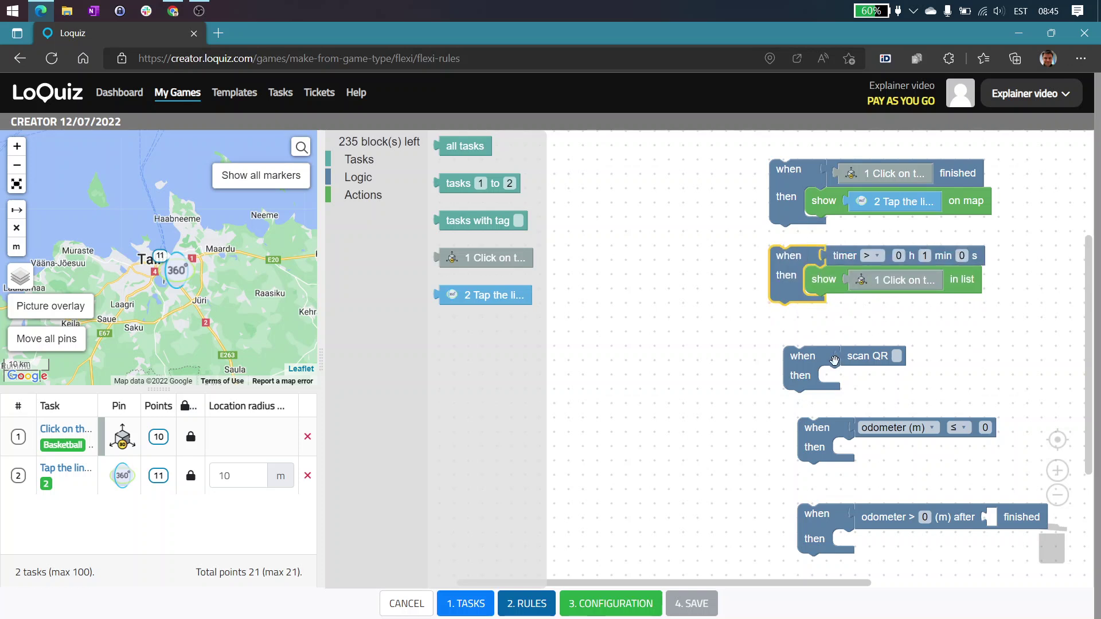
{"action": "left_click", "coordinate": [811, 361]}
{"action": "left_click_drag", "start_coordinate": [811, 361], "coordinate": [797, 346]}
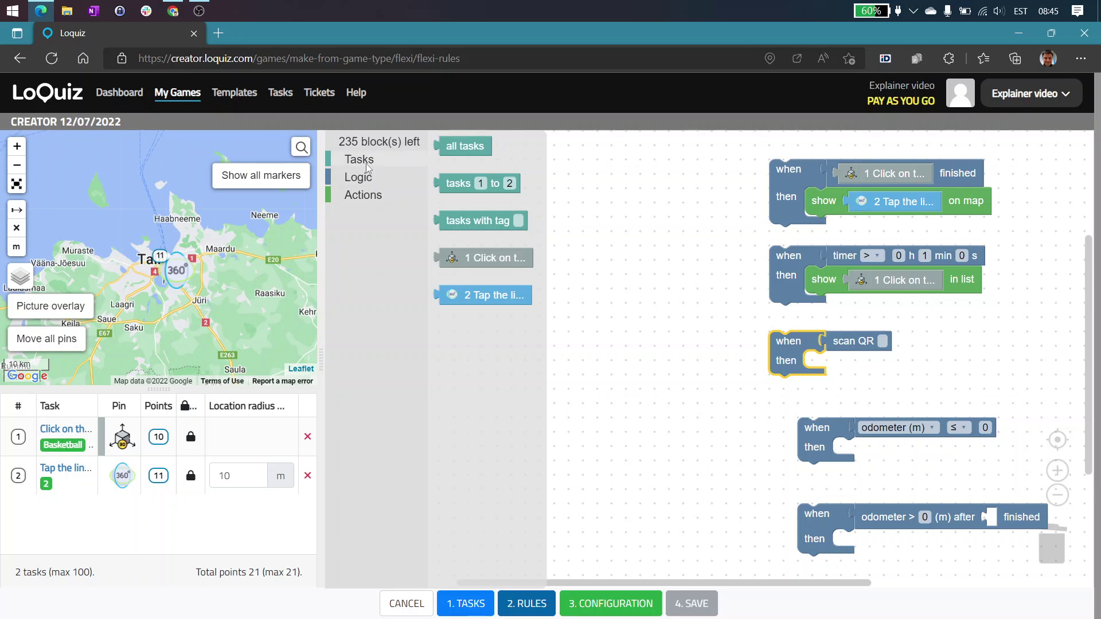
Add an open for answering action holding task 1 (Click on t...) to the scan QR rule.
{"action": "left_click", "coordinate": [363, 196]}
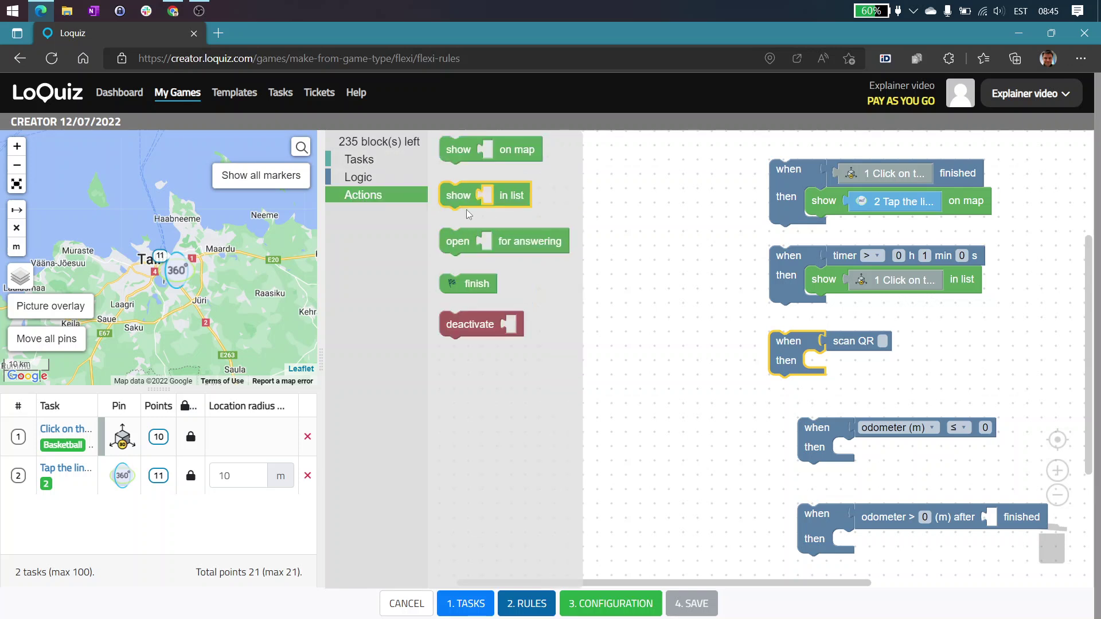
{"action": "left_click_drag", "start_coordinate": [459, 242], "coordinate": [826, 367]}
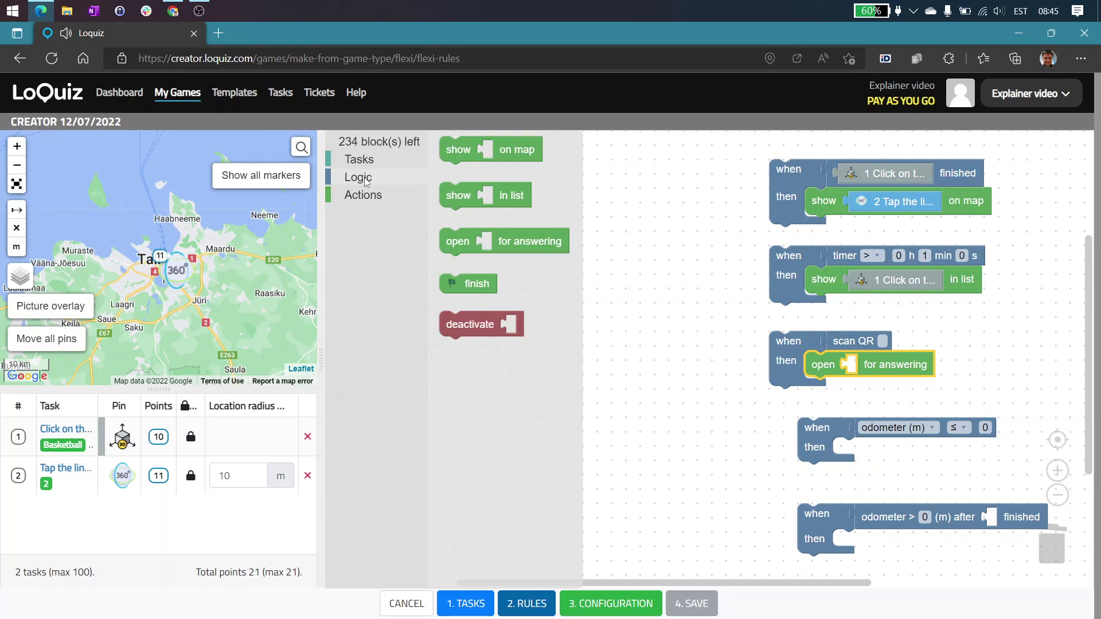
{"action": "left_click", "coordinate": [359, 160]}
{"action": "left_click_drag", "start_coordinate": [487, 258], "coordinate": [770, 311]}
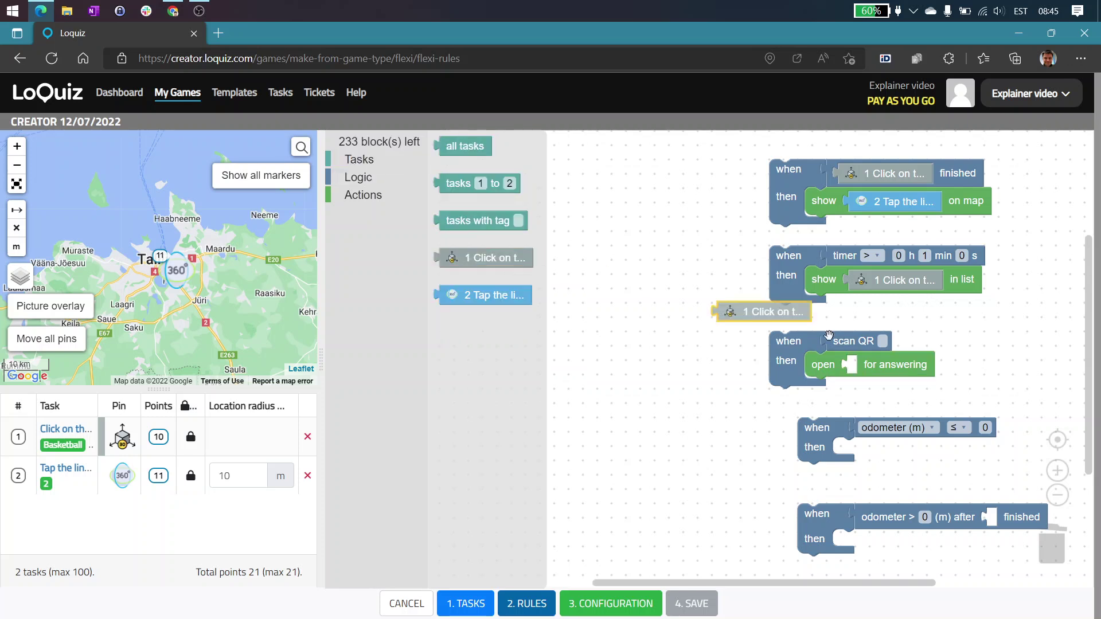
{"action": "left_click_drag", "start_coordinate": [828, 336], "coordinate": [892, 371]}
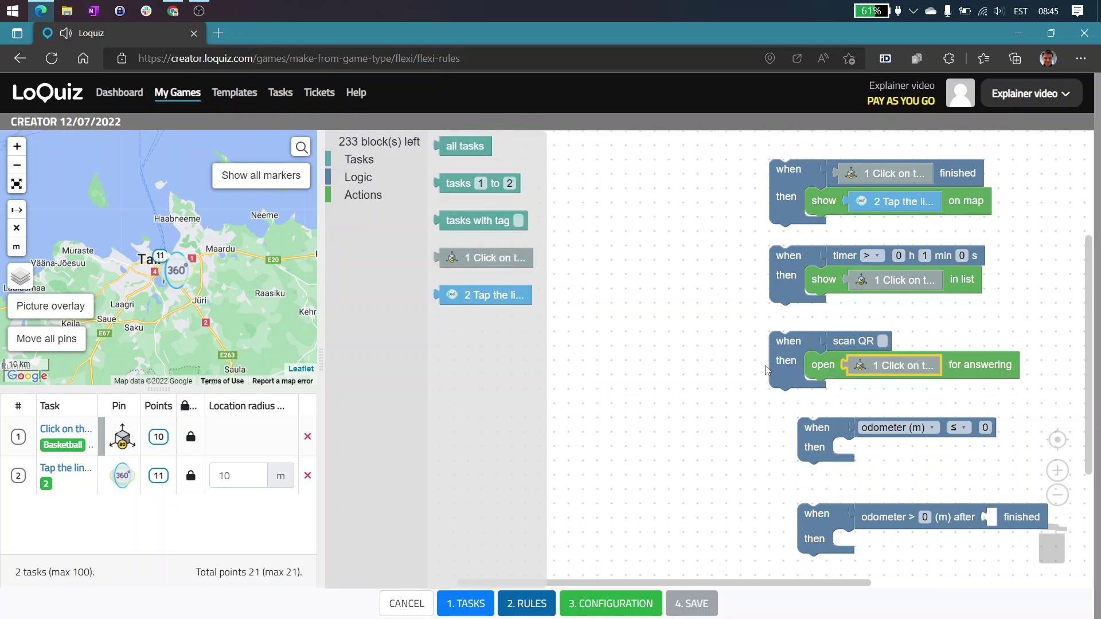
Set the scan QR condition's code text to text-123.
{"action": "left_click", "coordinate": [884, 343]}
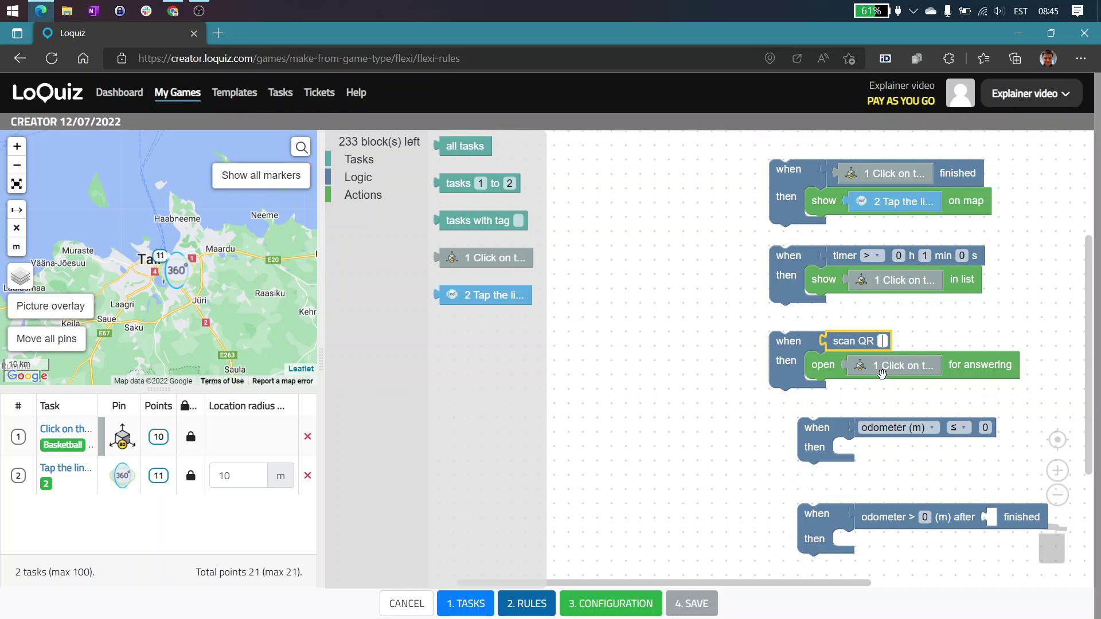
{"action": "type", "text": "text-123"}
{"action": "left_click", "coordinate": [958, 332]}
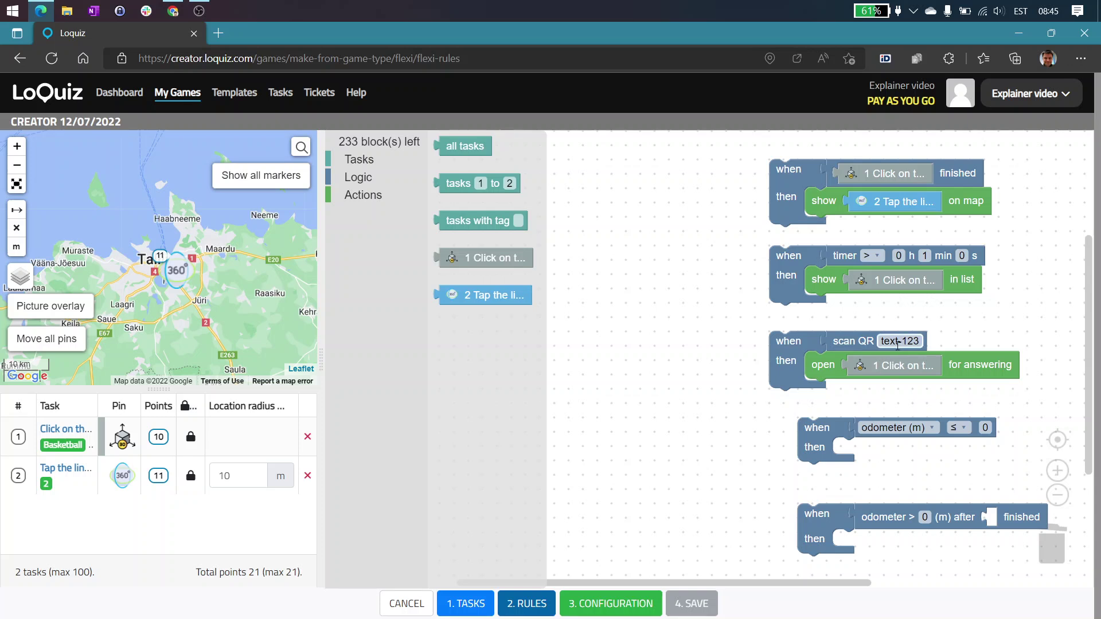
{"action": "left_click", "coordinate": [880, 337]}
{"action": "mouse_move", "coordinate": [780, 359]}
{"action": "left_mouse_down"}
{"action": "mouse_move", "coordinate": [782, 348]}
{"action": "mouse_move", "coordinate": [781, 360]}
{"action": "left_mouse_up"}
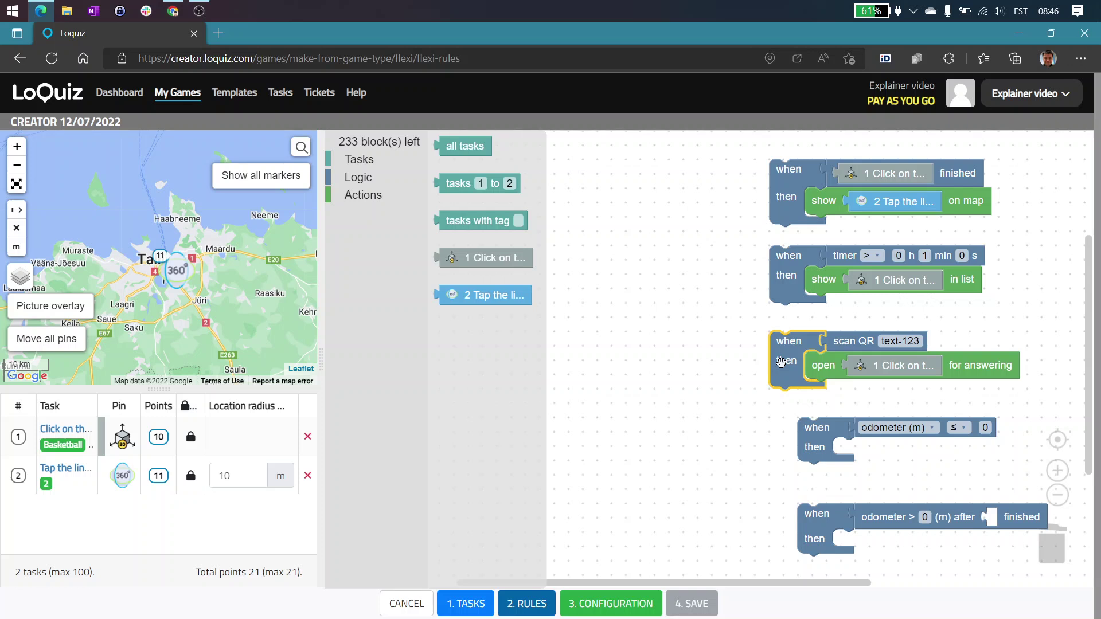
Align the odometer comparison rule with the rules above and add an open for answering action with task 1 to it.
{"action": "left_click_drag", "start_coordinate": [834, 437], "coordinate": [804, 437]}
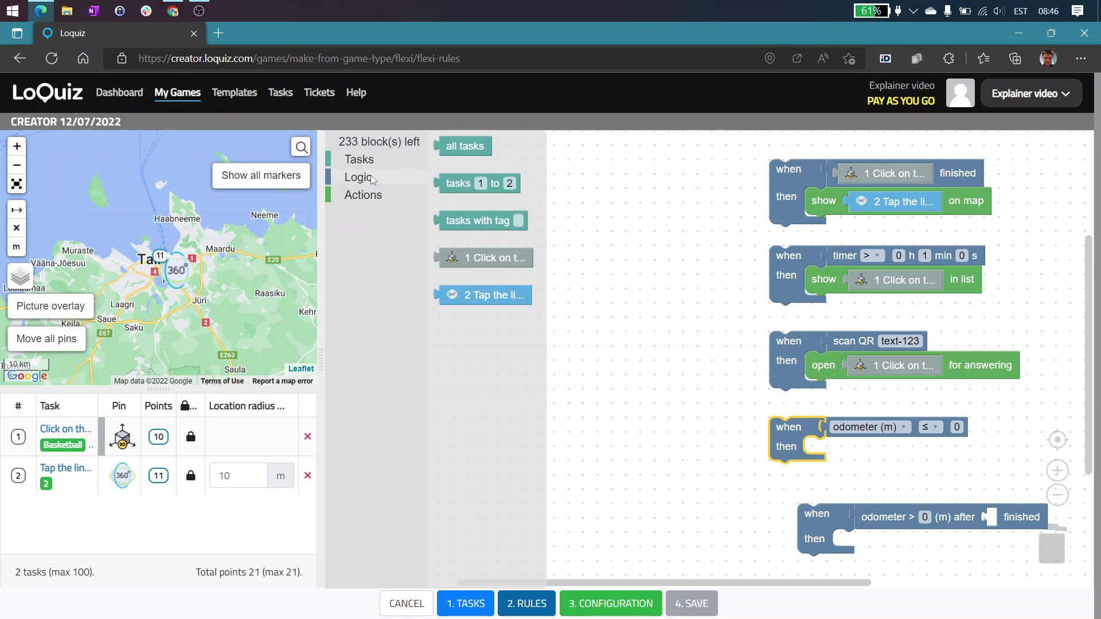
{"action": "left_click", "coordinate": [368, 196]}
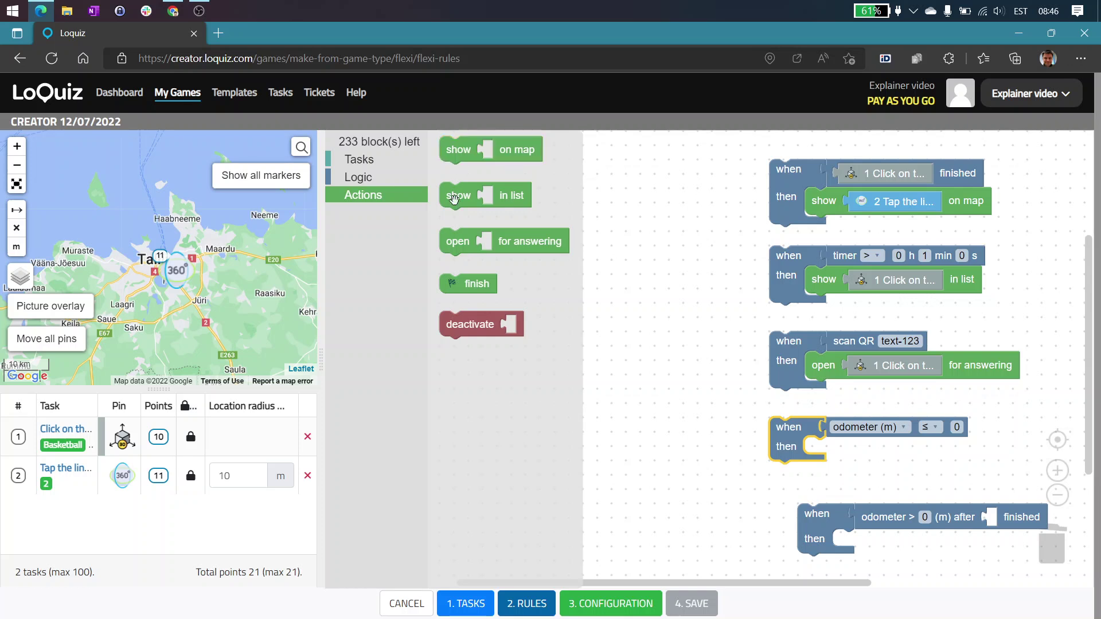
{"action": "left_click_drag", "start_coordinate": [451, 241], "coordinate": [817, 445]}
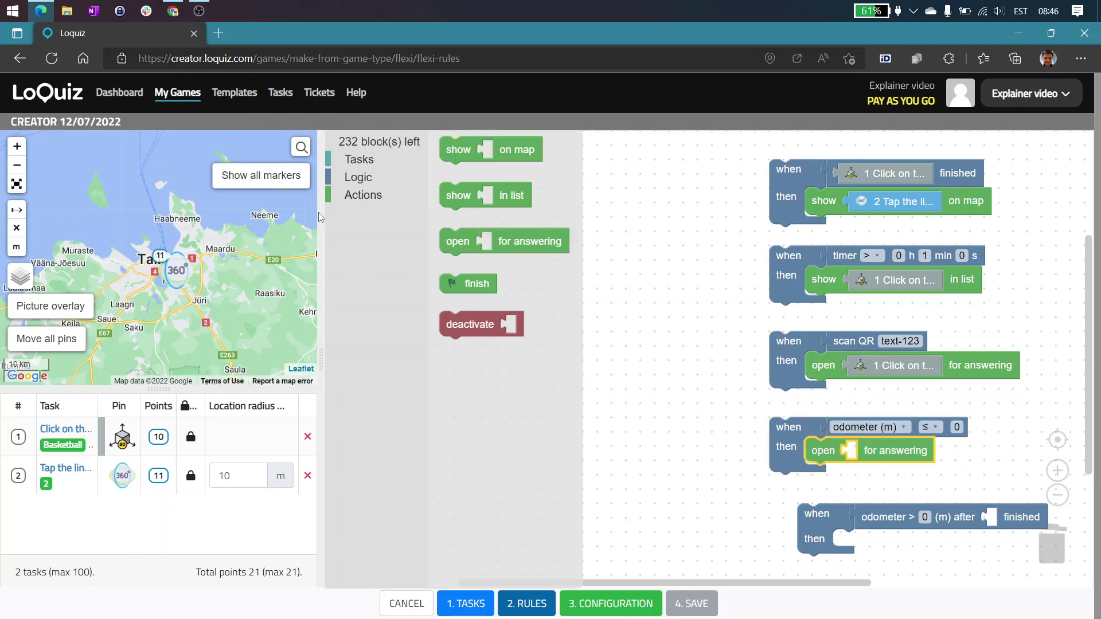
{"action": "left_click", "coordinate": [376, 179]}
{"action": "left_click", "coordinate": [359, 159]}
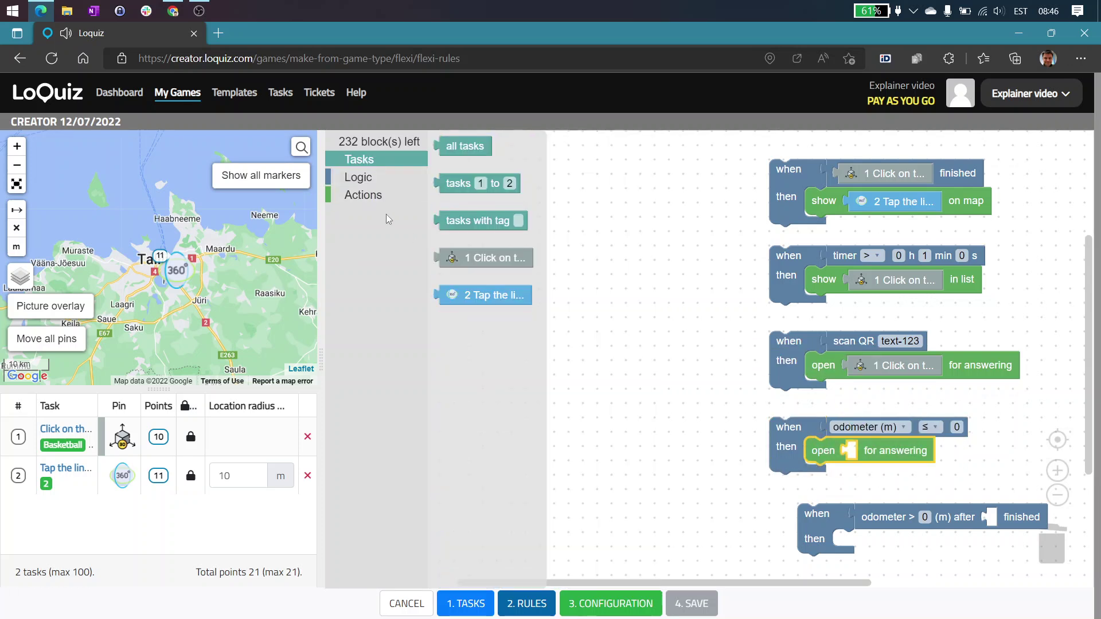
{"action": "left_click_drag", "start_coordinate": [483, 257], "coordinate": [891, 451]}
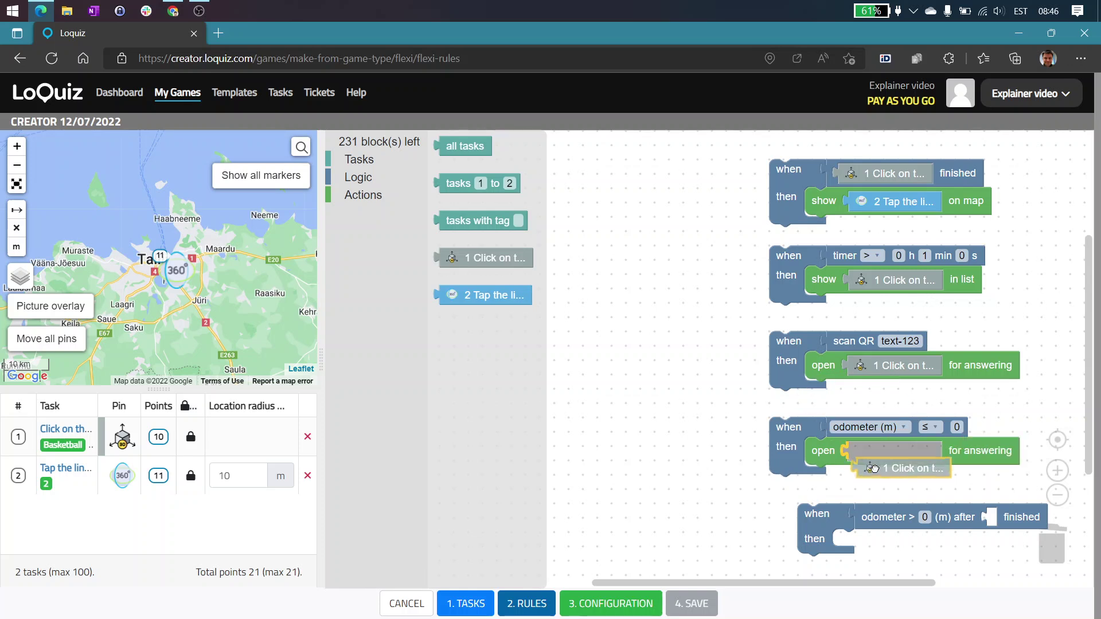
Shift the odometer comparison rule sideways and set its condition to odometer (m) > 100.
{"action": "left_click_drag", "start_coordinate": [785, 436], "coordinate": [757, 436]}
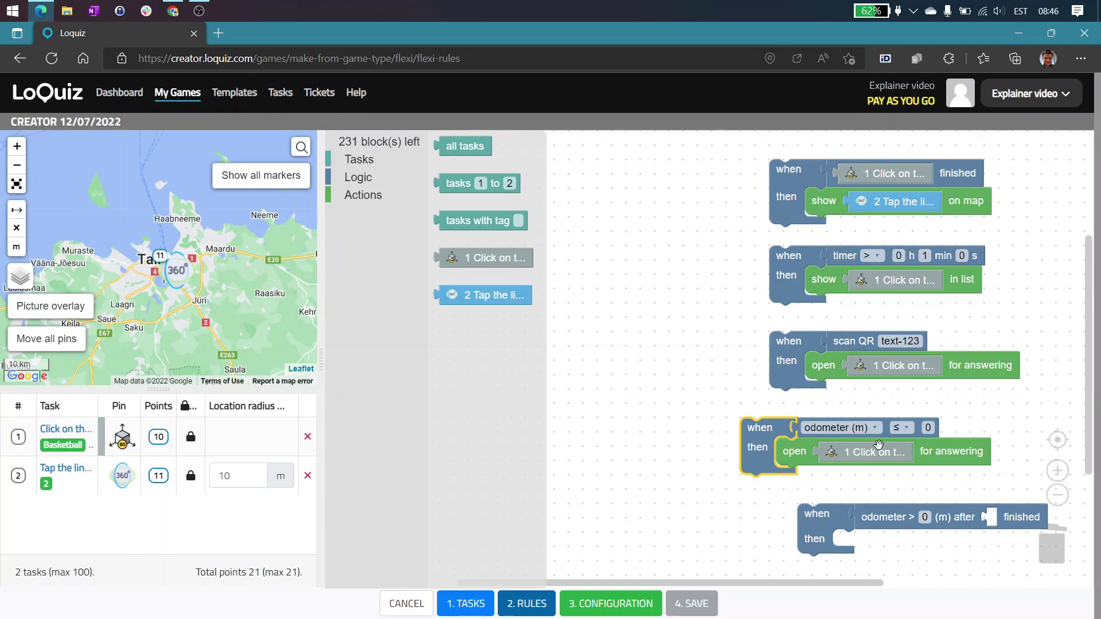
{"action": "left_click", "coordinate": [903, 428]}
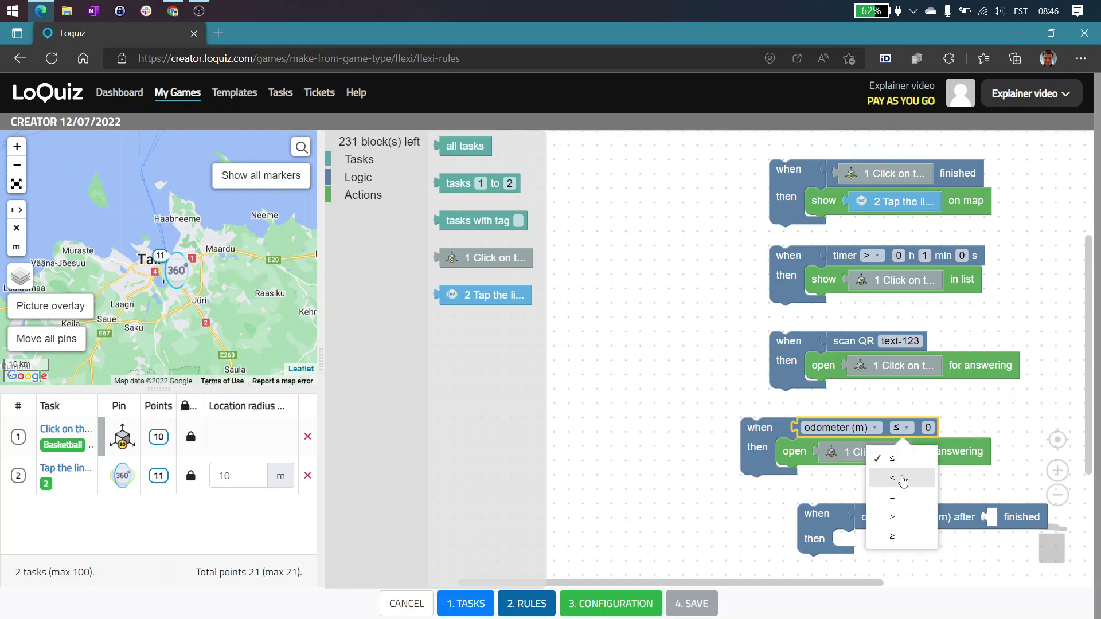
{"action": "left_click", "coordinate": [892, 517]}
{"action": "left_click", "coordinate": [929, 427]}
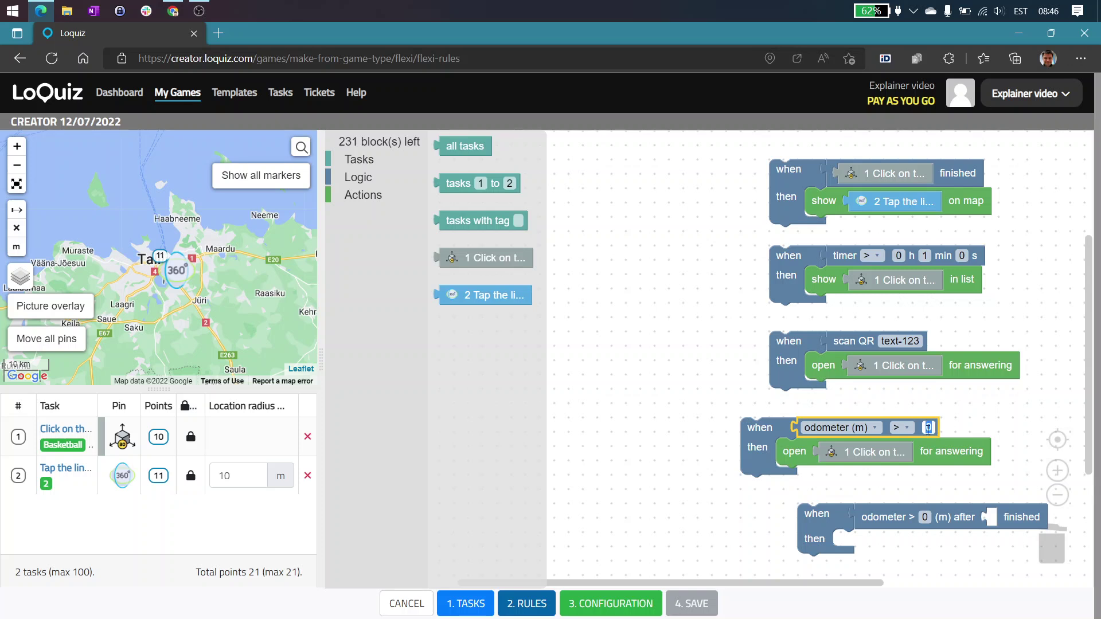
{"action": "type", "text": "100"}
{"action": "left_click", "coordinate": [984, 427]}
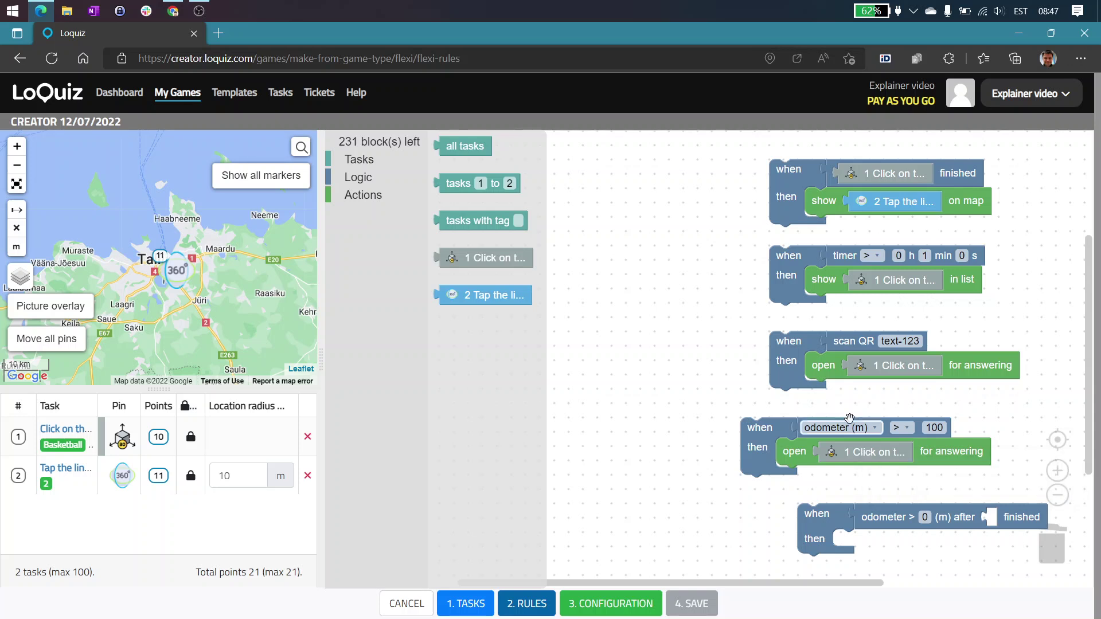
Delete the open for answering action together with its task block from the odometer comparison rule.
{"action": "left_click_drag", "start_coordinate": [793, 451], "coordinate": [1052, 548]}
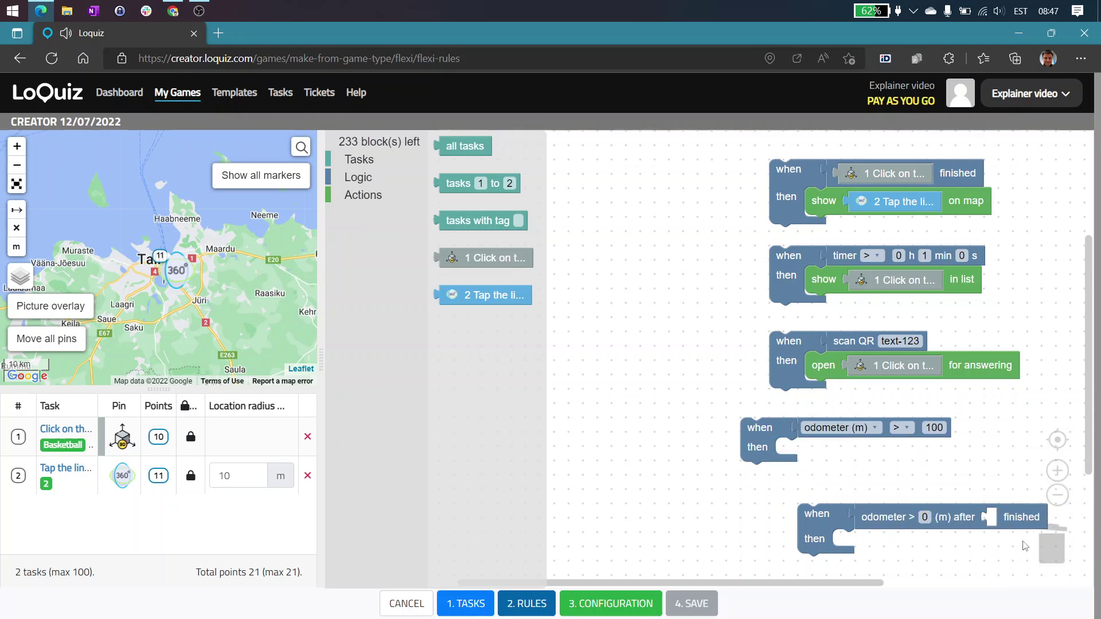
Add a show on map action with task 1 to the odometer comparison rule and place that task's location southwest of Tallinn near Laagri.
{"action": "left_click", "coordinate": [361, 178]}
{"action": "left_click", "coordinate": [360, 196]}
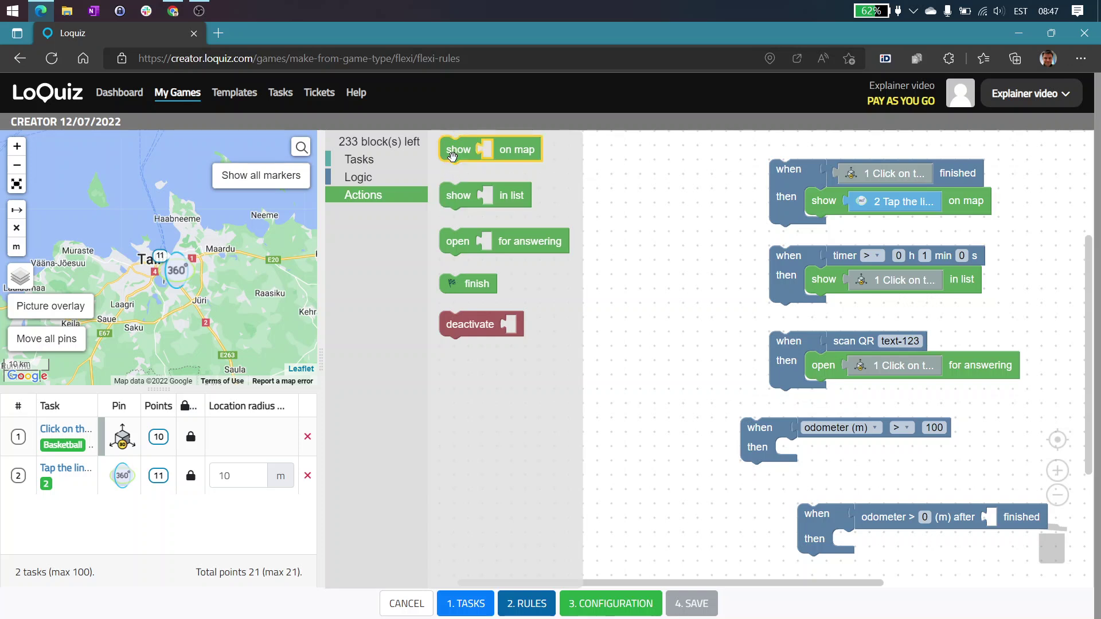
{"action": "left_click_drag", "start_coordinate": [453, 155], "coordinate": [779, 459]}
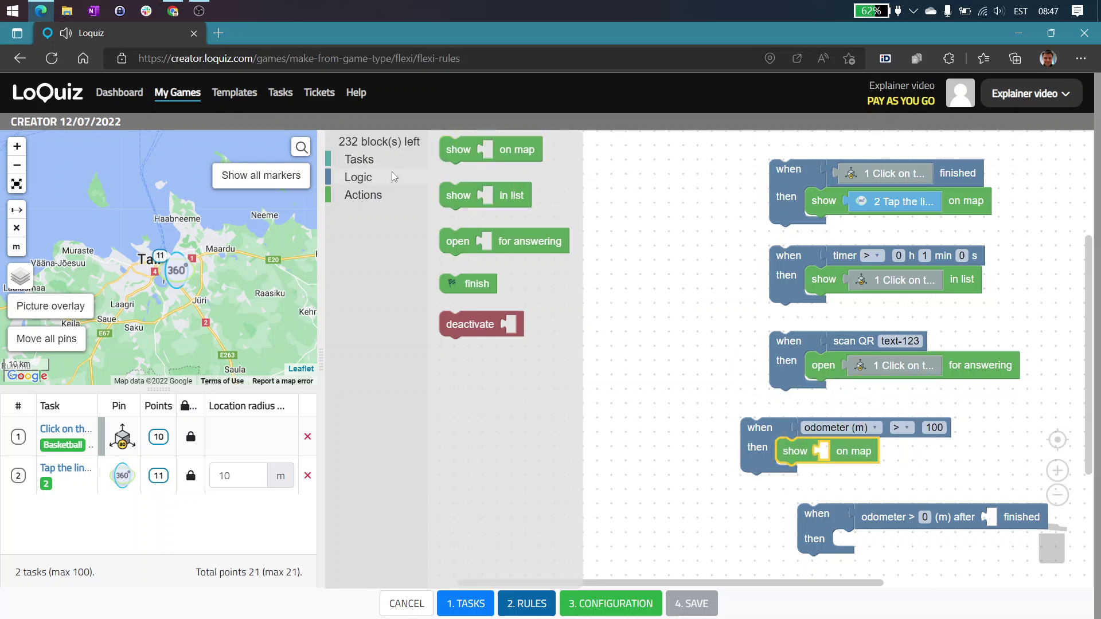
{"action": "left_click", "coordinate": [372, 180]}
{"action": "left_click", "coordinate": [360, 163]}
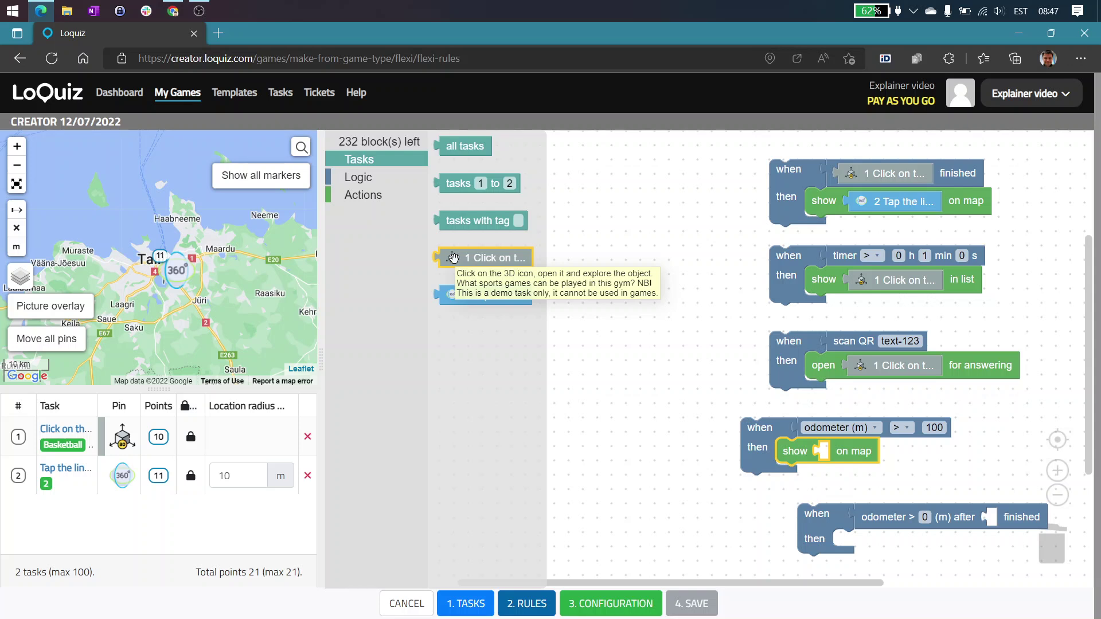
{"action": "left_click_drag", "start_coordinate": [453, 258], "coordinate": [834, 452]}
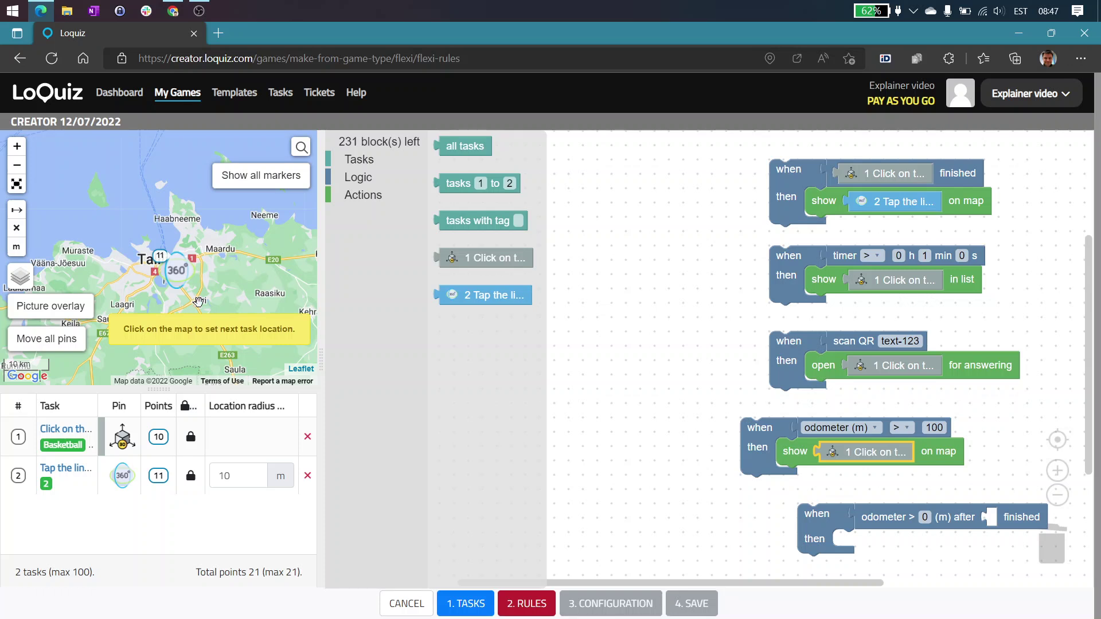
{"action": "left_click", "coordinate": [130, 290]}
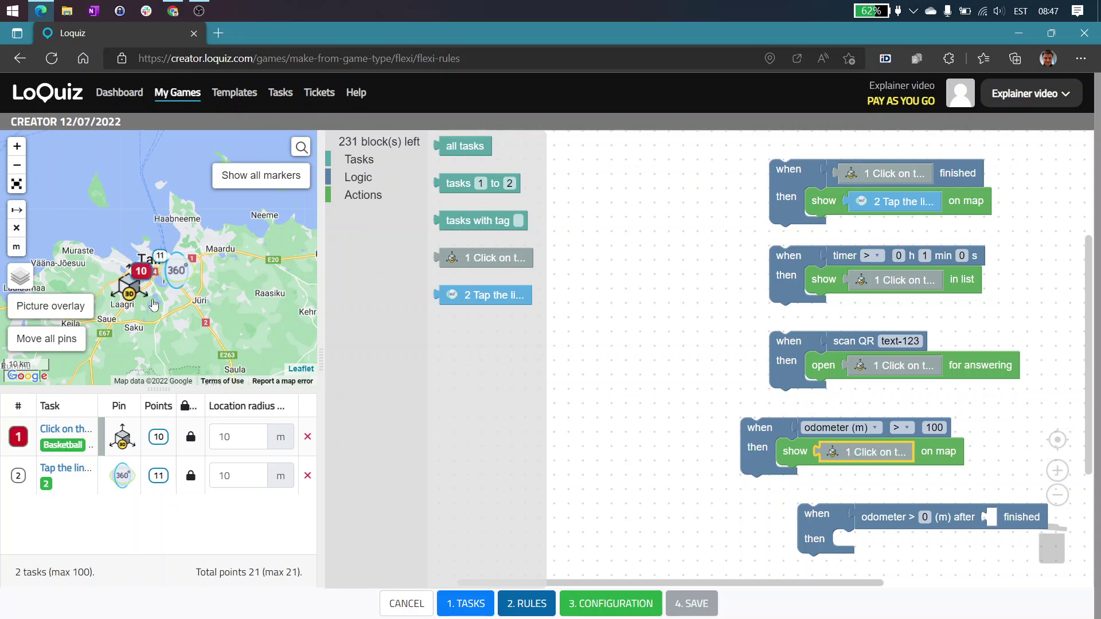
Switch the odometer comparison's operator to < and then to =, and look through its operator and variable options.
{"action": "left_click", "coordinate": [901, 428]}
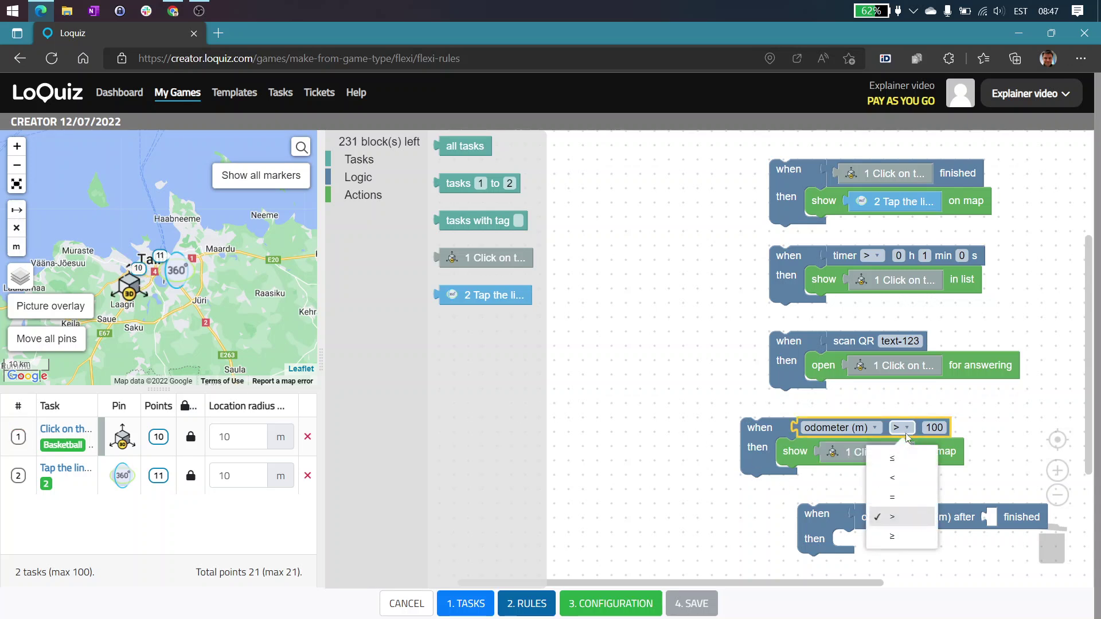
{"action": "left_click", "coordinate": [897, 483]}
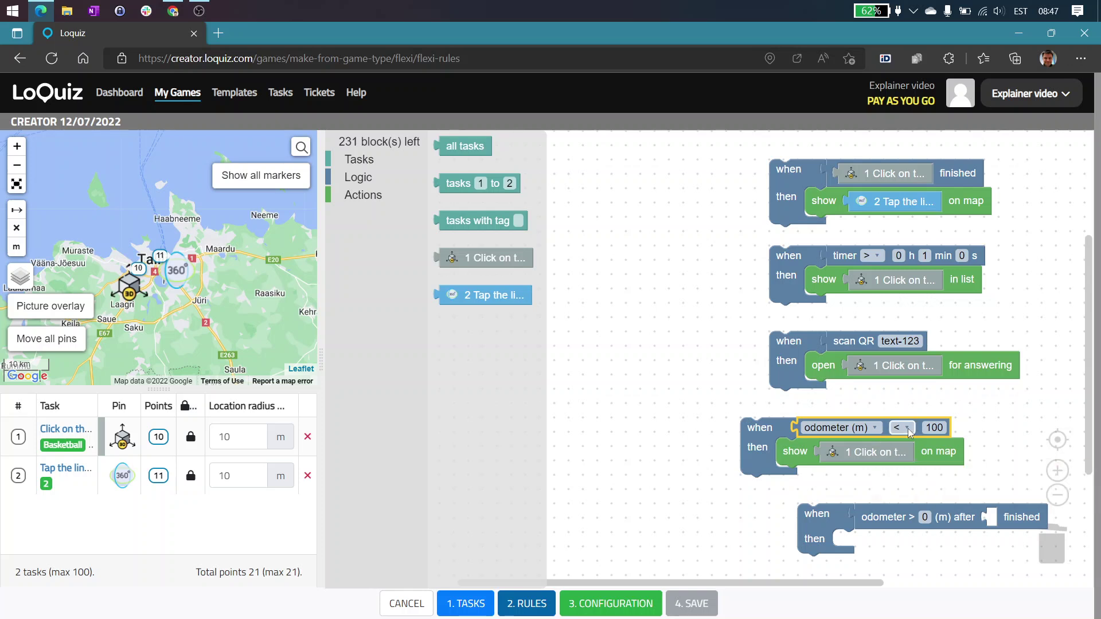
{"action": "left_click", "coordinate": [906, 428]}
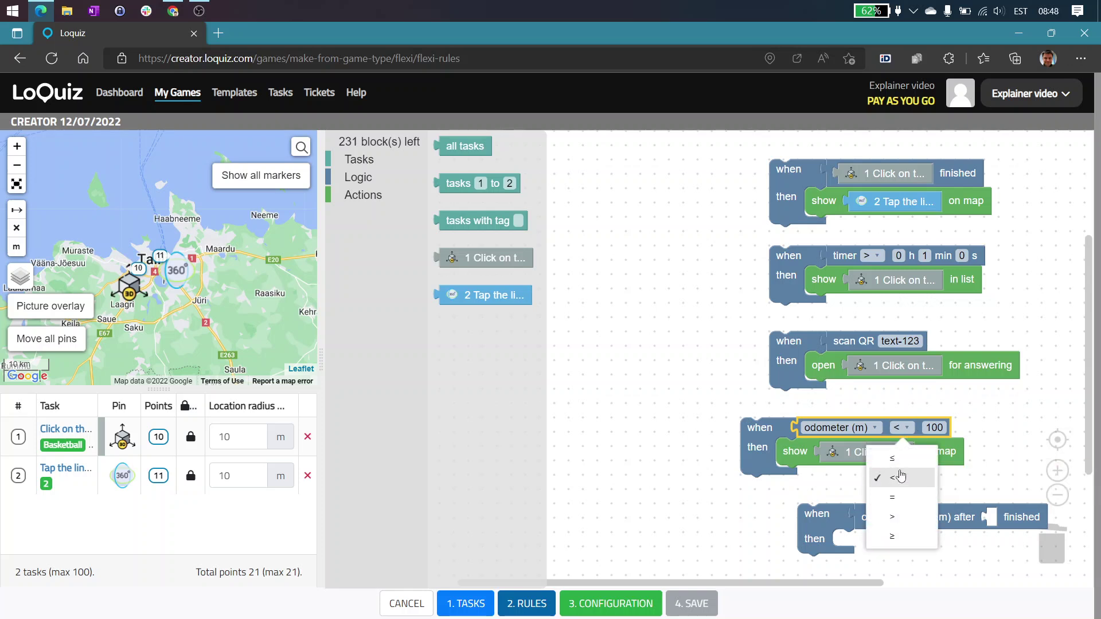
{"action": "left_click", "coordinate": [898, 500]}
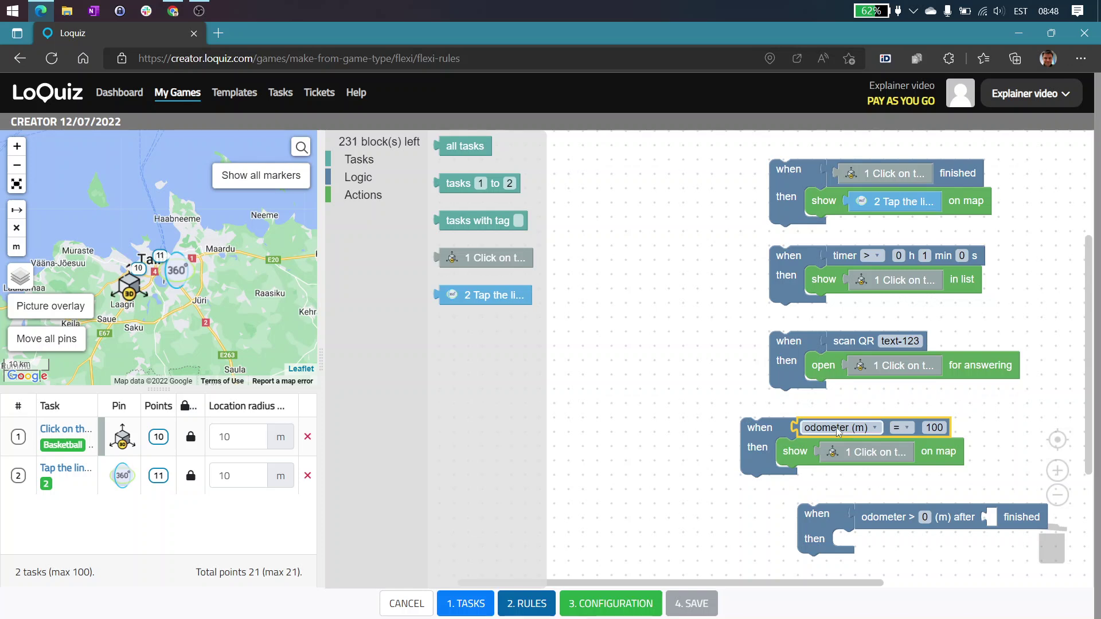
{"action": "left_click", "coordinate": [933, 431]}
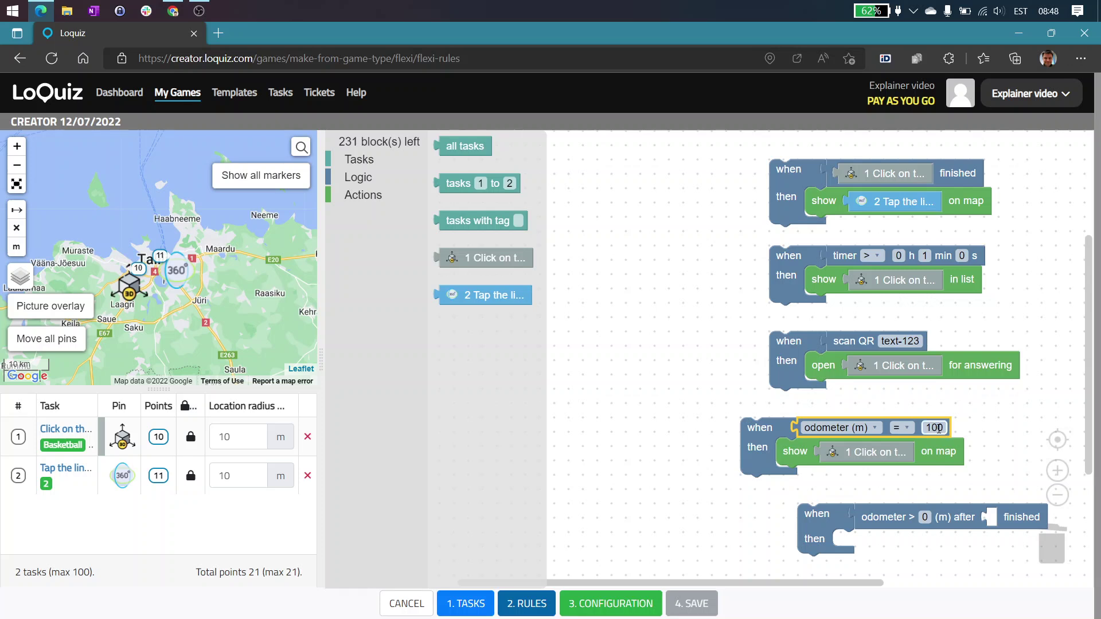
{"action": "left_click", "coordinate": [898, 428]}
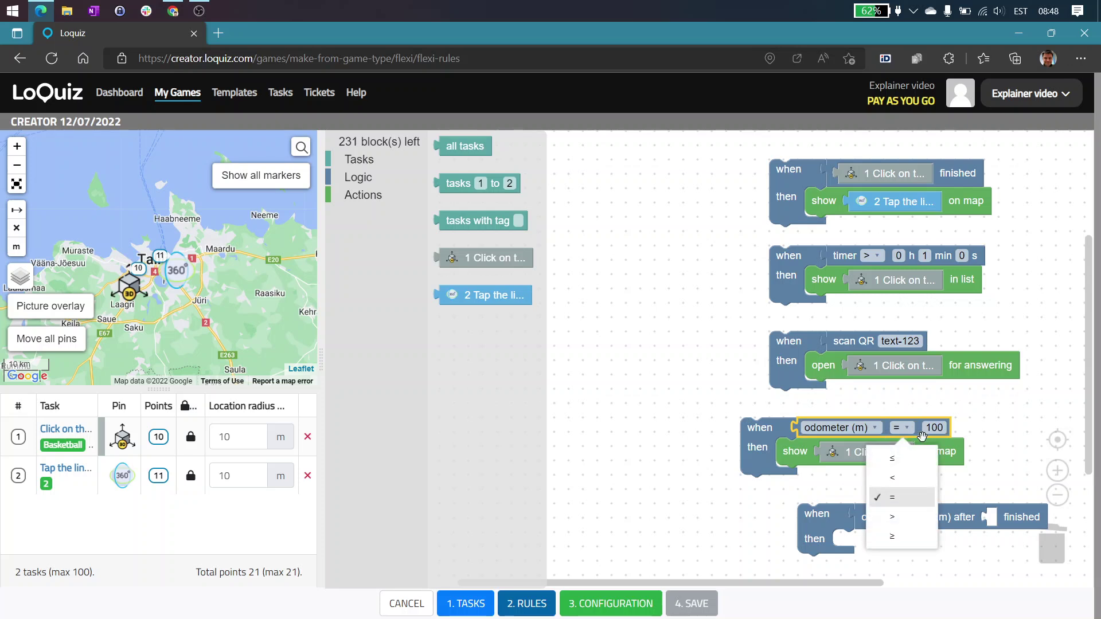
{"action": "left_click", "coordinate": [876, 432]}
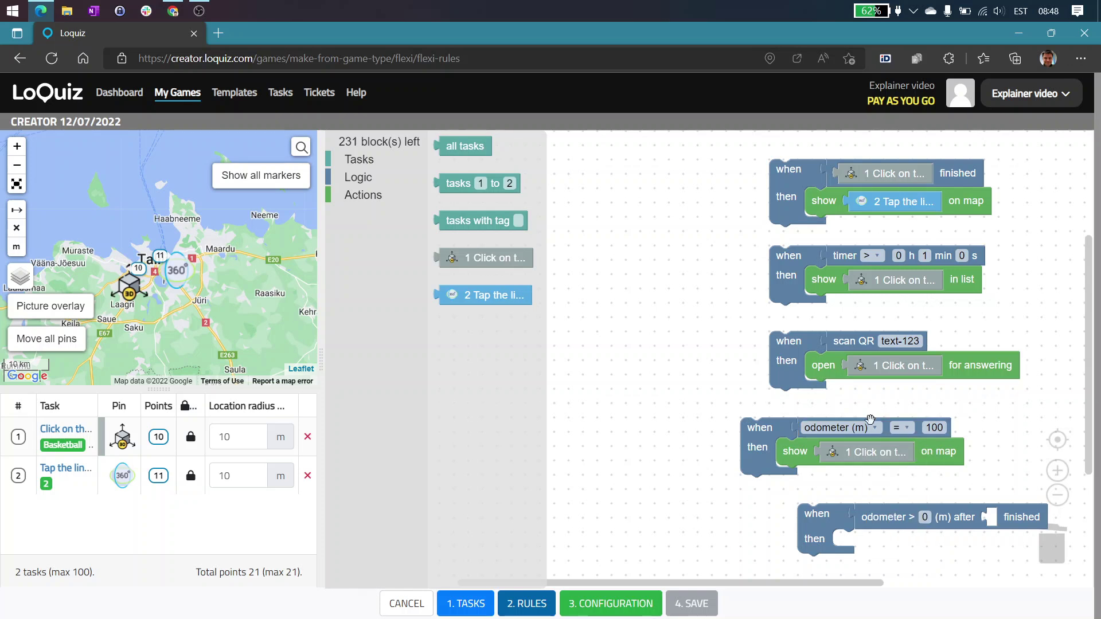
{"action": "left_click", "coordinate": [876, 430]}
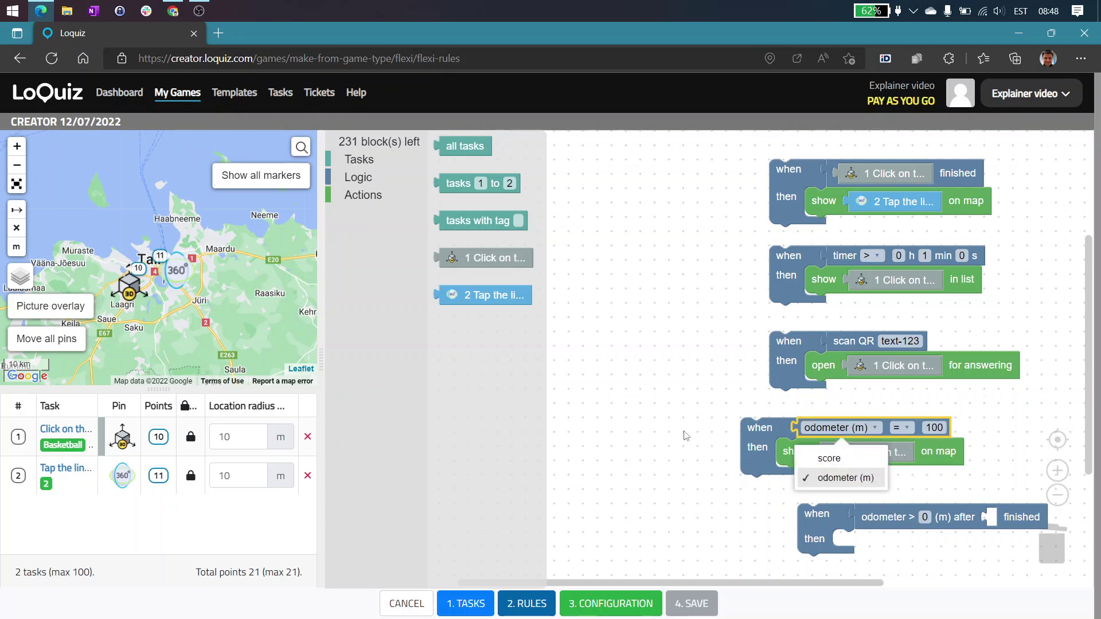
{"action": "left_click", "coordinate": [724, 448]}
Duplicate the odometer comparison rule and place the copy beside the original.
{"action": "right_click", "coordinate": [760, 439]}
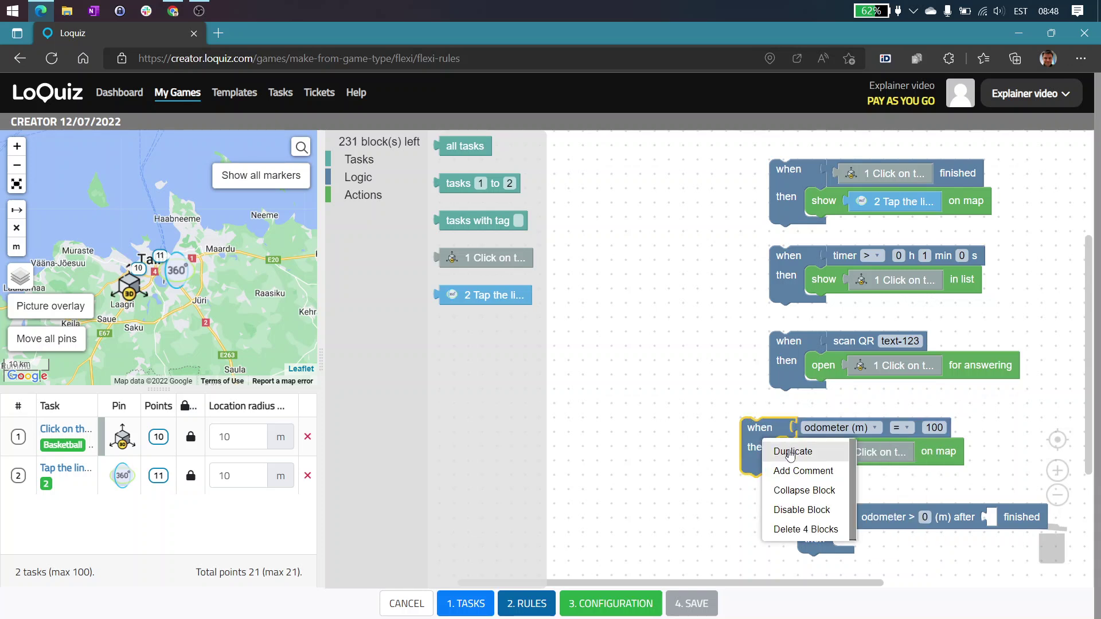
{"action": "left_click", "coordinate": [791, 450]}
{"action": "left_click_drag", "start_coordinate": [757, 476], "coordinate": [527, 435]}
{"action": "left_click_drag", "start_coordinate": [712, 503], "coordinate": [727, 467]}
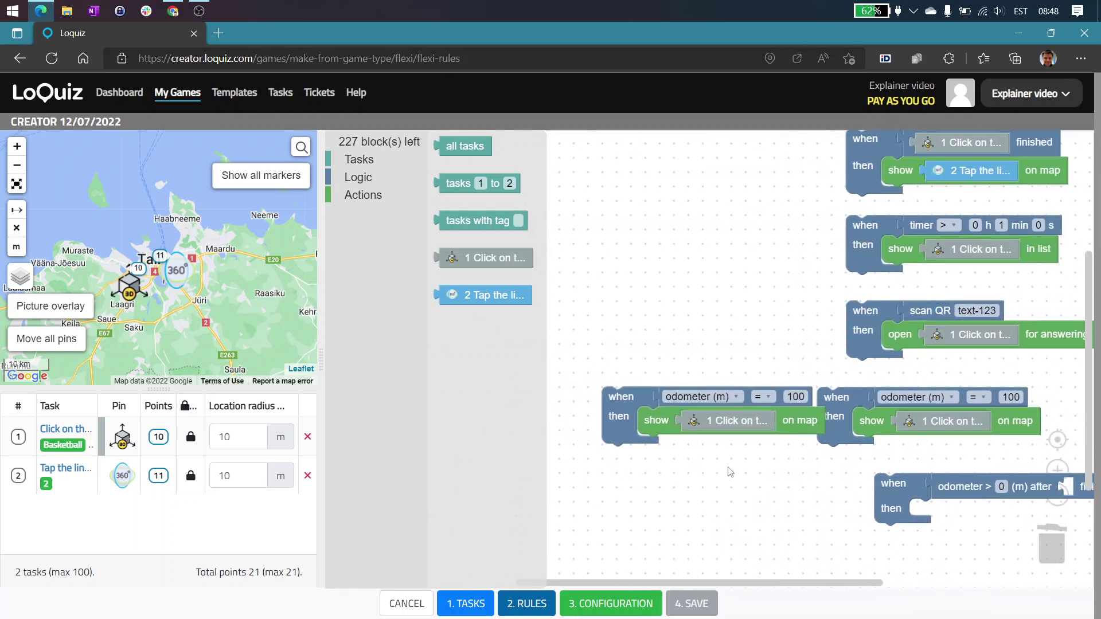
{"action": "left_click_drag", "start_coordinate": [631, 414], "coordinate": [603, 413]}
Set the duplicated rule's condition to score > 100.
{"action": "left_click", "coordinate": [712, 397]}
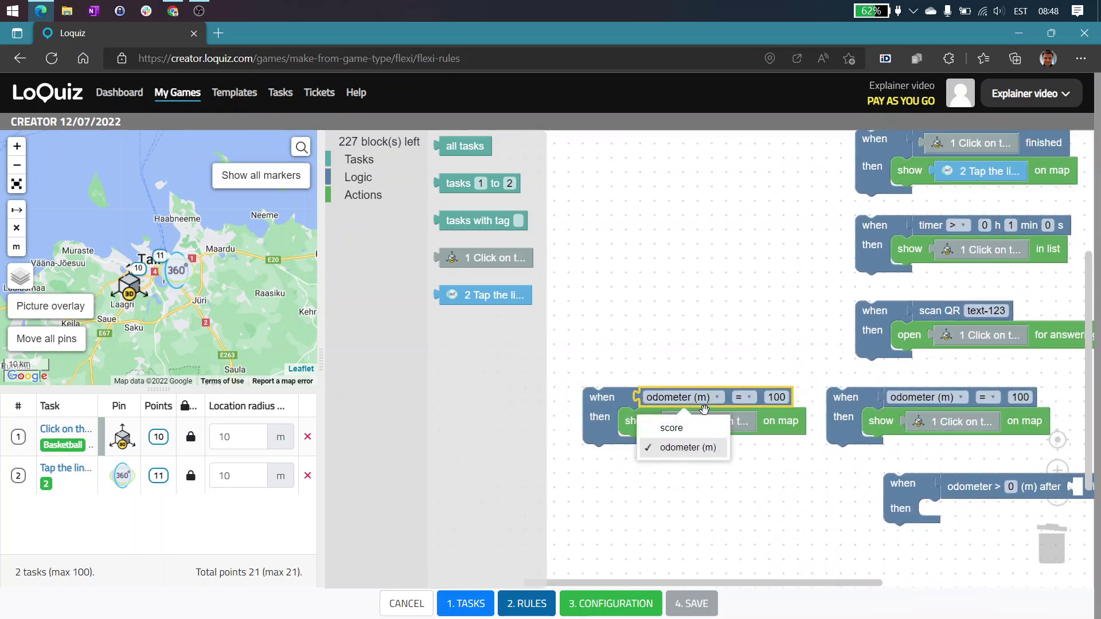
{"action": "left_click", "coordinate": [688, 428]}
{"action": "left_click", "coordinate": [706, 397]}
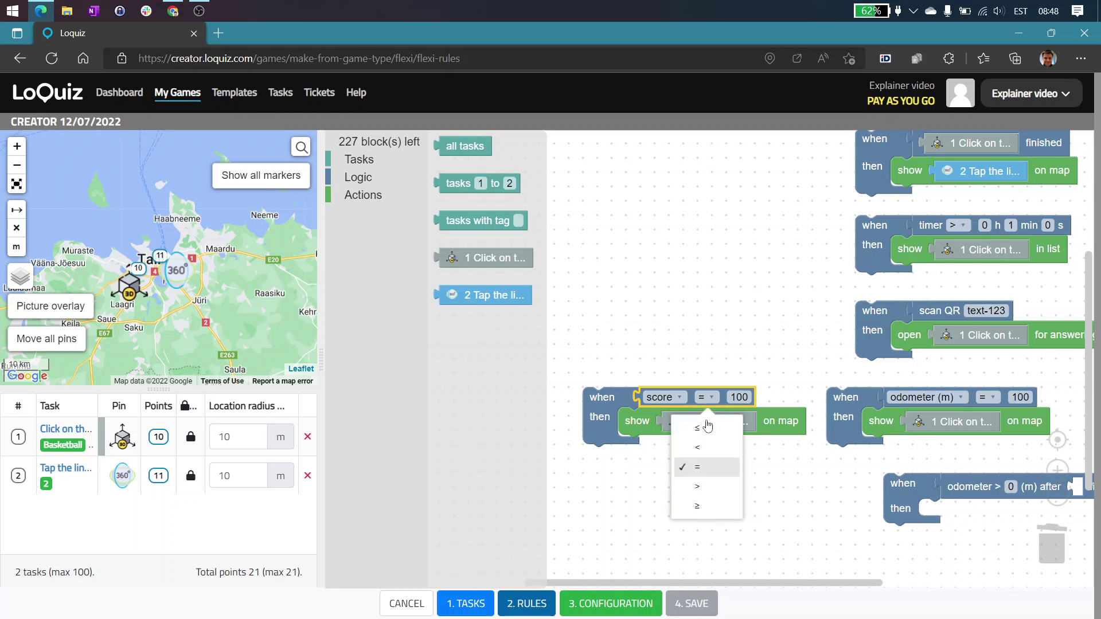
{"action": "left_click", "coordinate": [701, 487]}
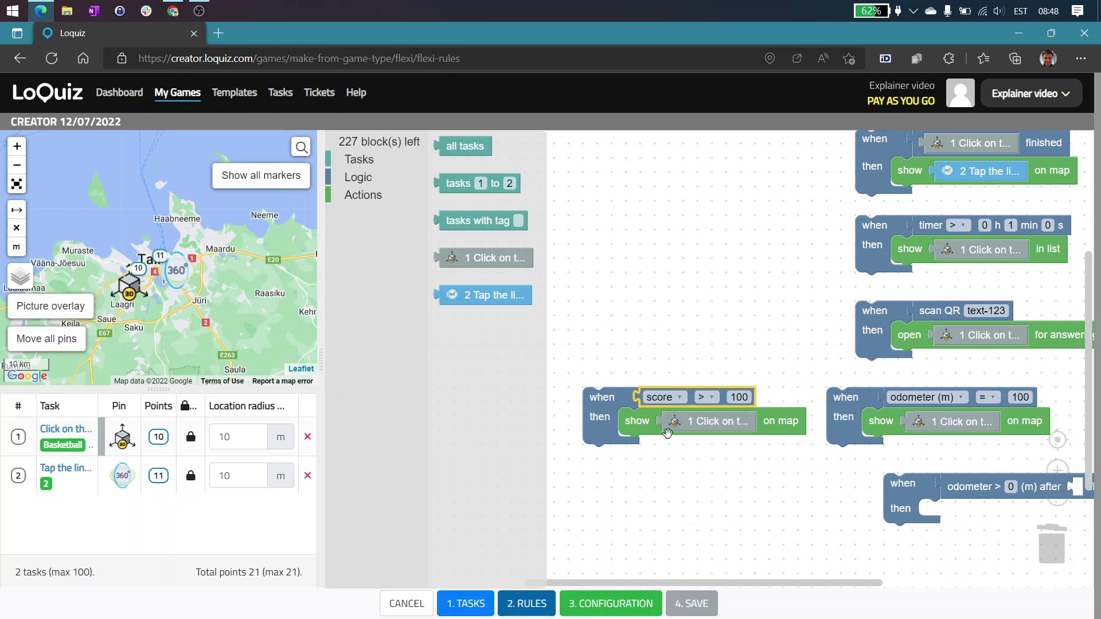
Switch the score condition's operator to < and back to >.
{"action": "left_click", "coordinate": [714, 400]}
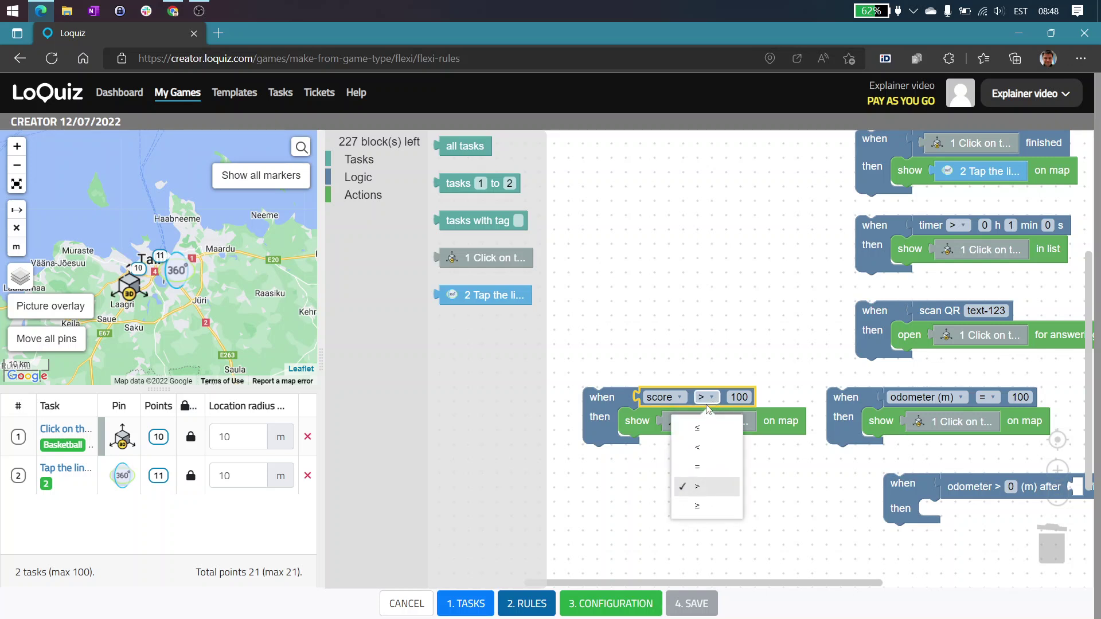
{"action": "left_click", "coordinate": [700, 448]}
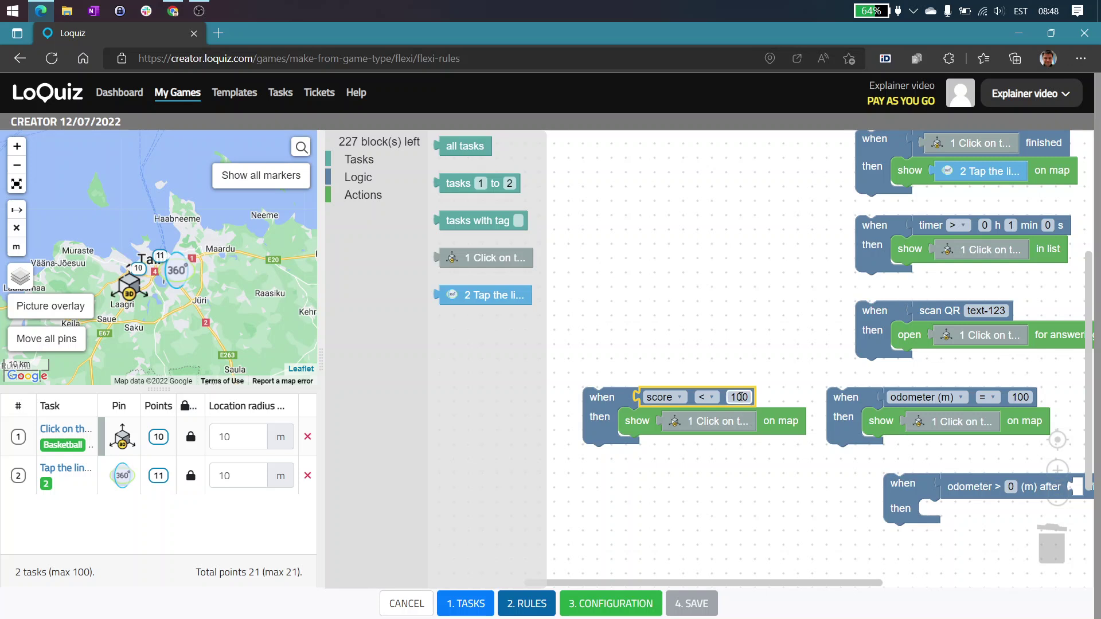
{"action": "left_click", "coordinate": [714, 398]}
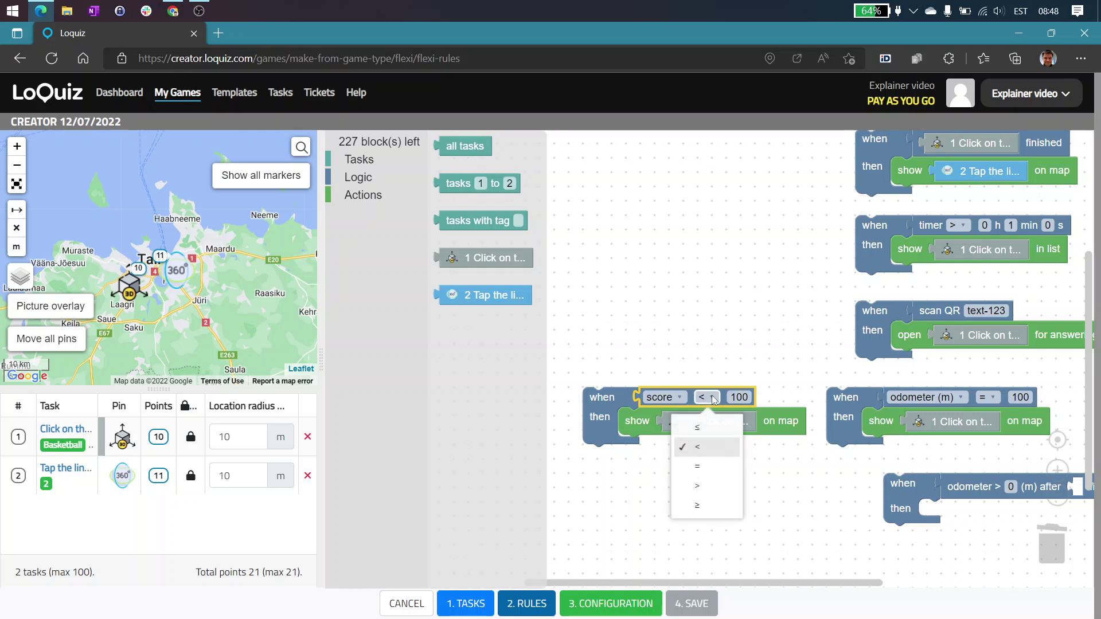
{"action": "left_click", "coordinate": [707, 486]}
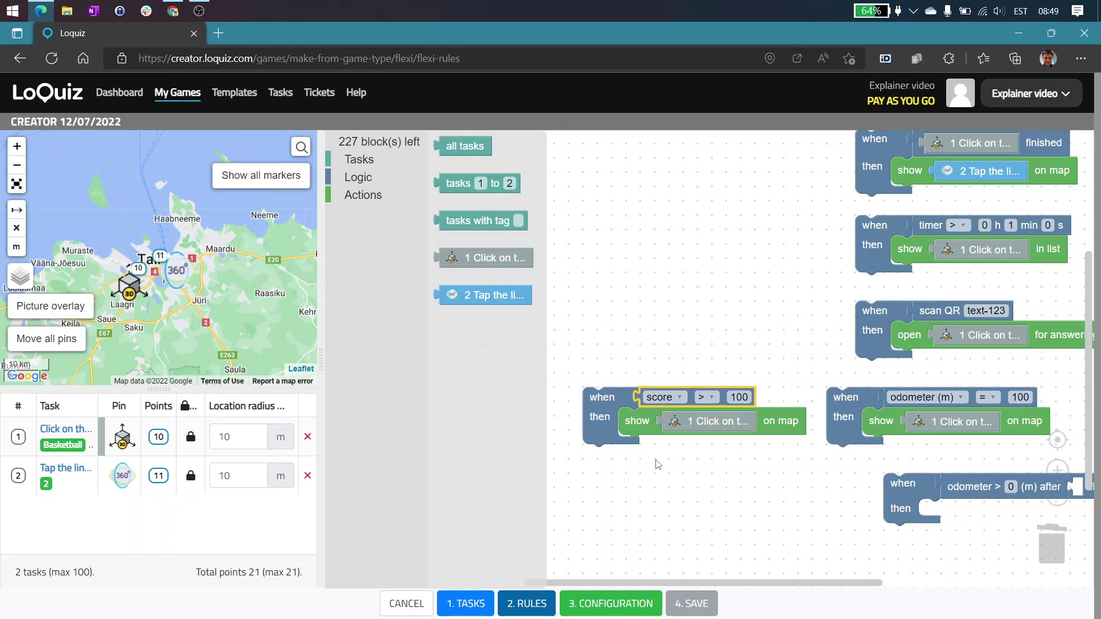
Replace the score rule's show on map action with an open for answering action for task 1, and shift the rule away from its neighbour.
{"action": "left_click_drag", "start_coordinate": [618, 427], "coordinate": [1059, 550]}
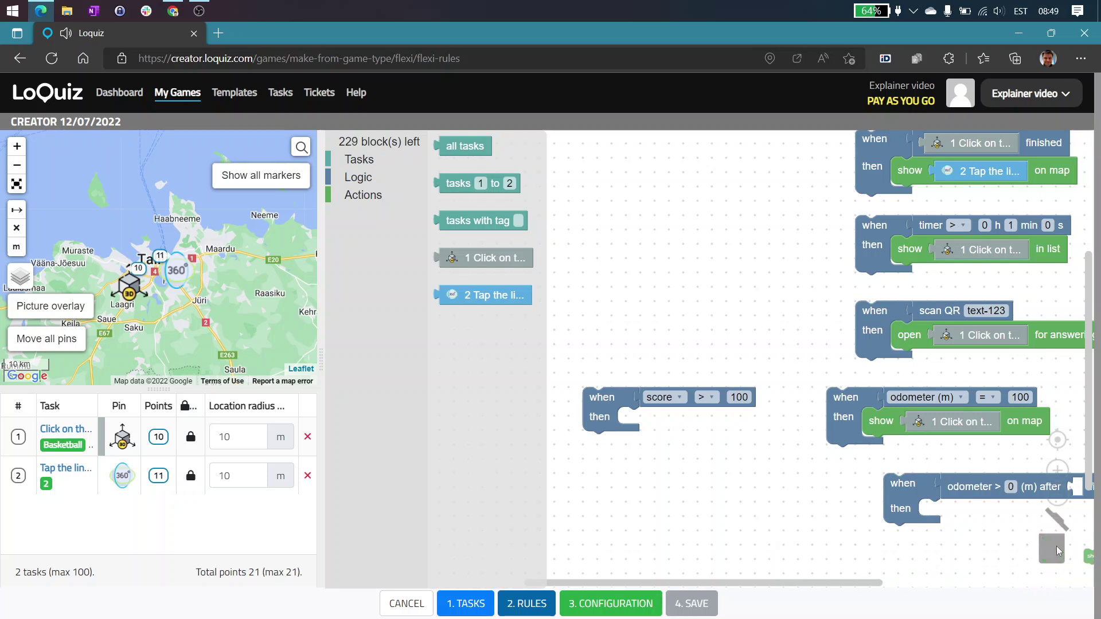
{"action": "left_click", "coordinate": [360, 196]}
{"action": "left_click_drag", "start_coordinate": [466, 240], "coordinate": [677, 422]}
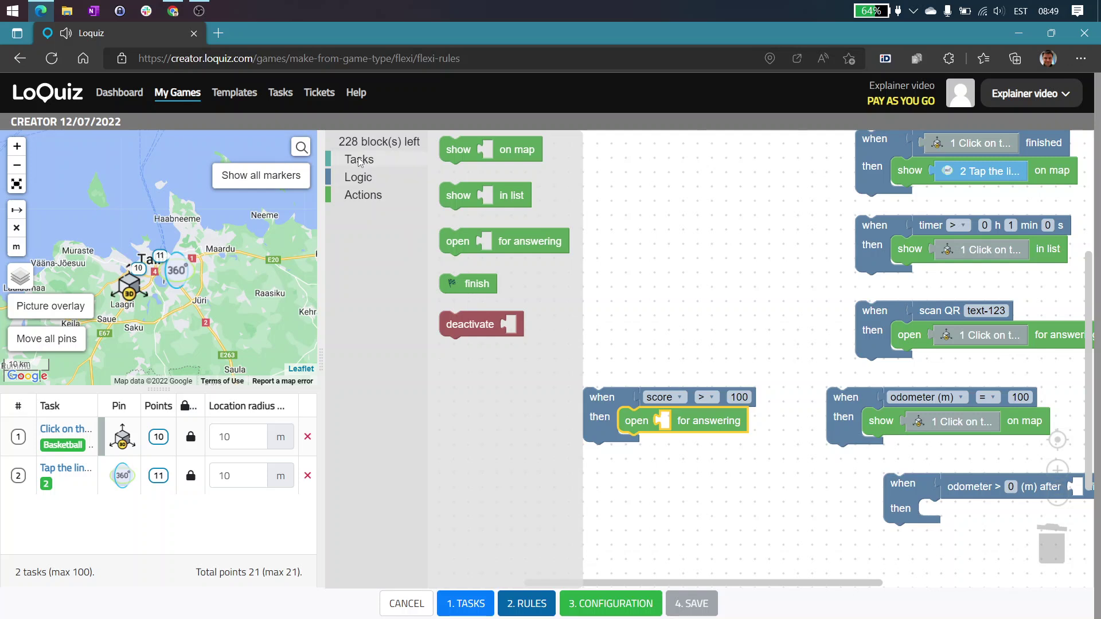
{"action": "left_click", "coordinate": [360, 162]}
{"action": "left_click_drag", "start_coordinate": [467, 252], "coordinate": [695, 422]}
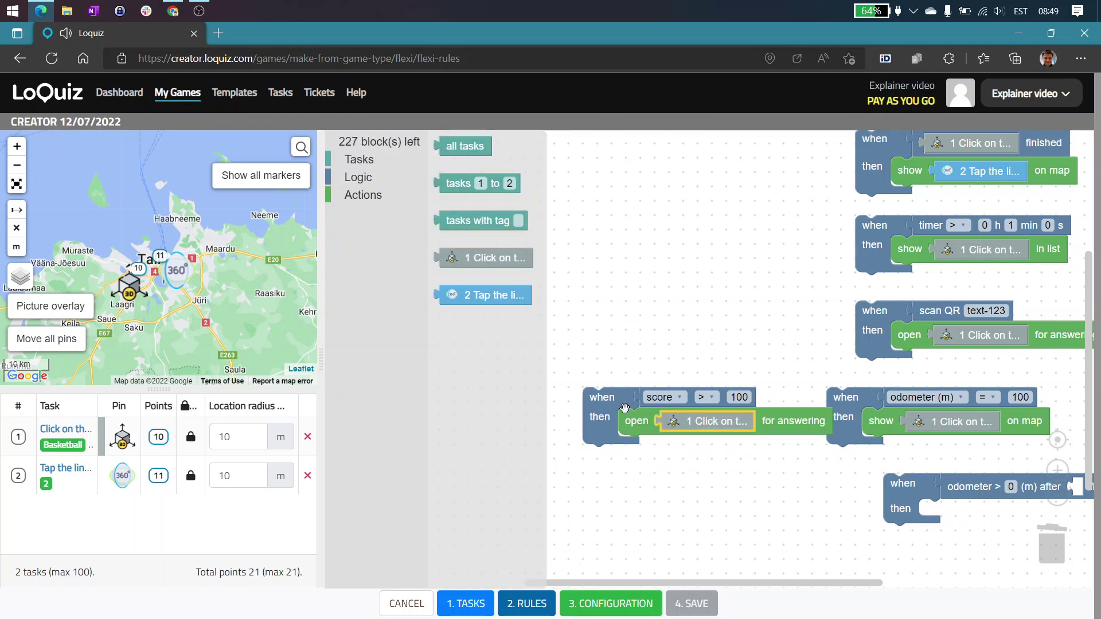
{"action": "left_click_drag", "start_coordinate": [624, 407], "coordinate": [610, 407]}
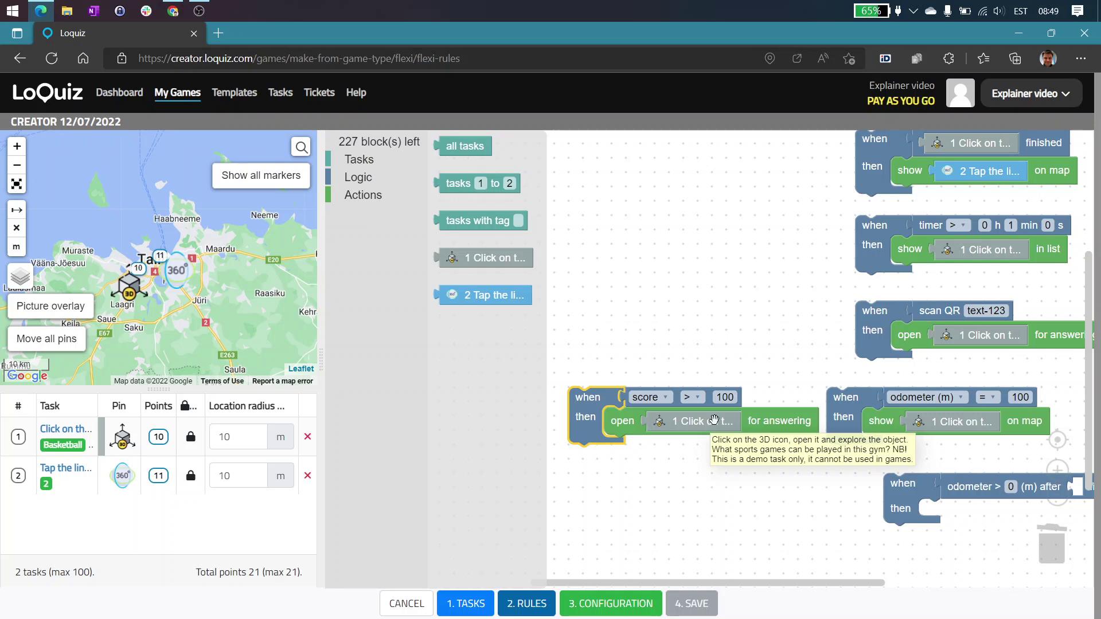
Move the odometer-after-finished rule below and between the score and odometer comparison rules.
{"action": "left_click", "coordinate": [825, 465]}
{"action": "scroll", "coordinate": [808, 466], "scroll_direction": "down", "scroll_amount": 1}
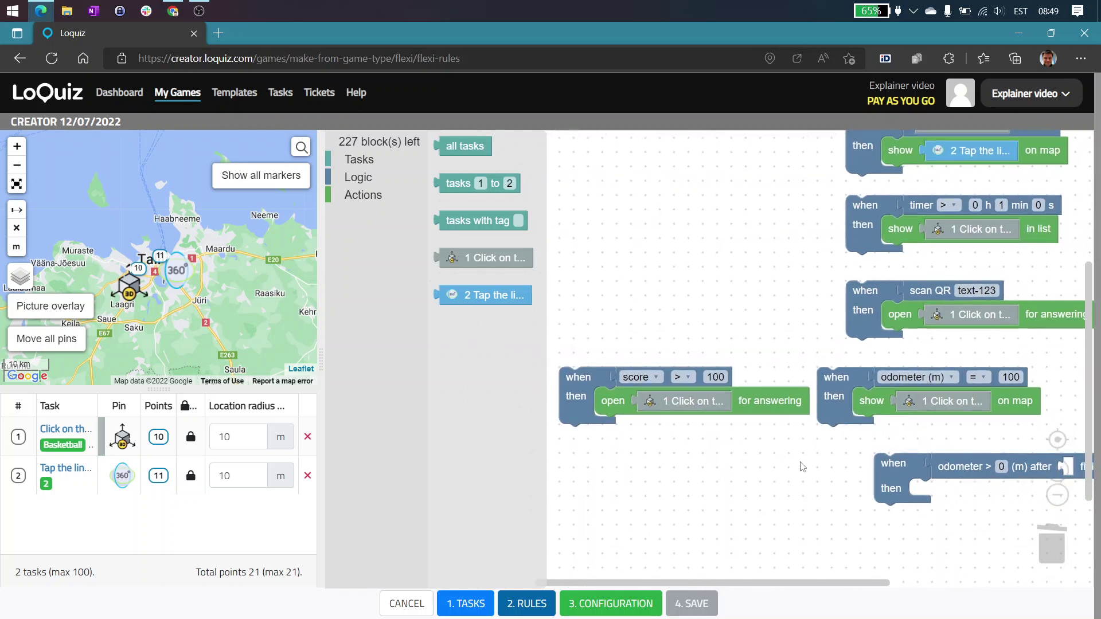
{"action": "scroll", "coordinate": [808, 469], "scroll_direction": "down", "scroll_amount": 5}
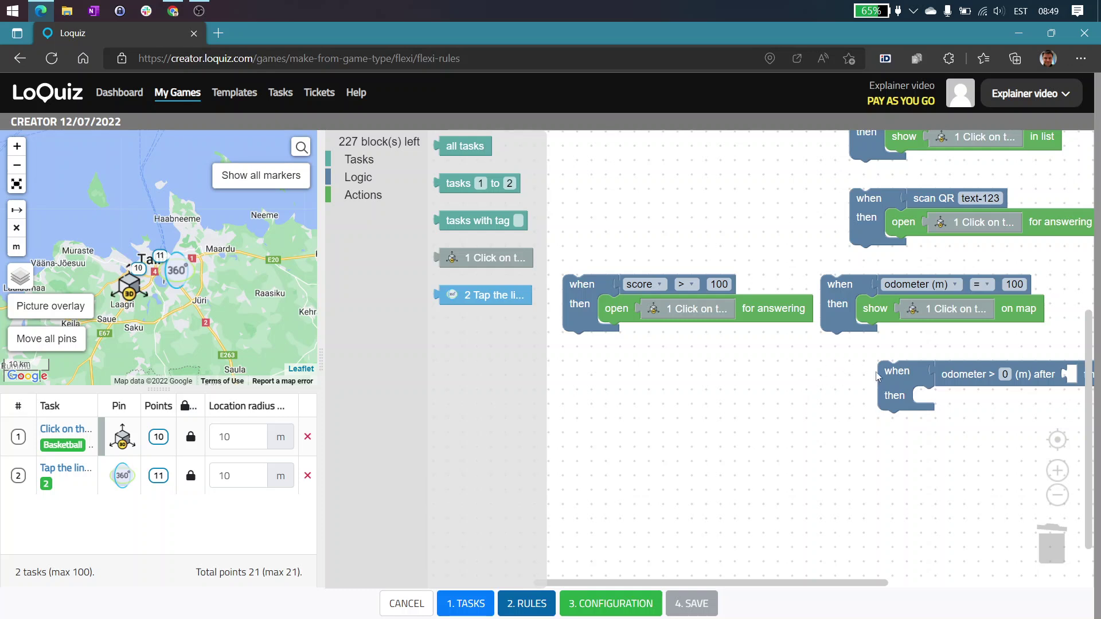
{"action": "left_click_drag", "start_coordinate": [898, 377], "coordinate": [712, 392]}
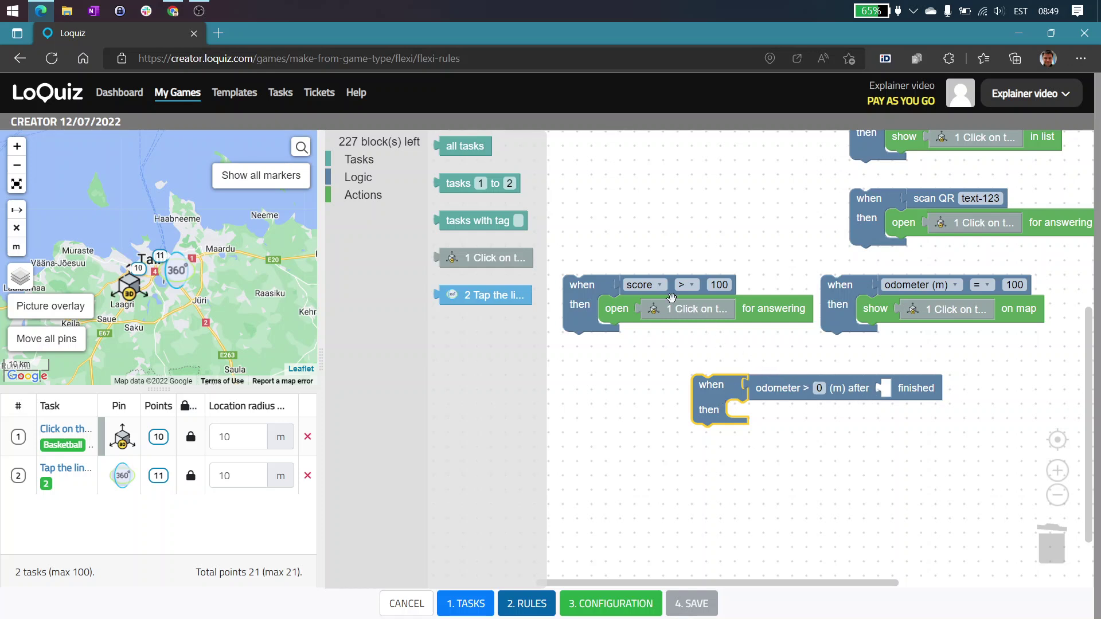
Insert task 1 into the finished slot of the odometer-after-finished condition.
{"action": "left_click", "coordinate": [364, 162]}
{"action": "left_click", "coordinate": [363, 180]}
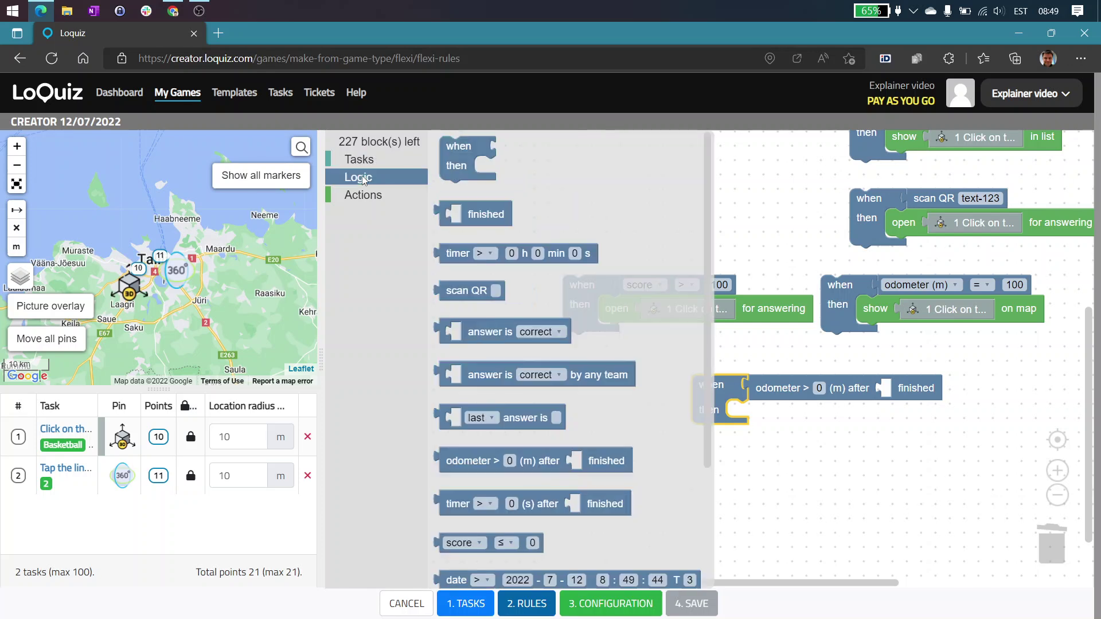
{"action": "left_click", "coordinate": [365, 196]}
{"action": "left_click", "coordinate": [376, 160]}
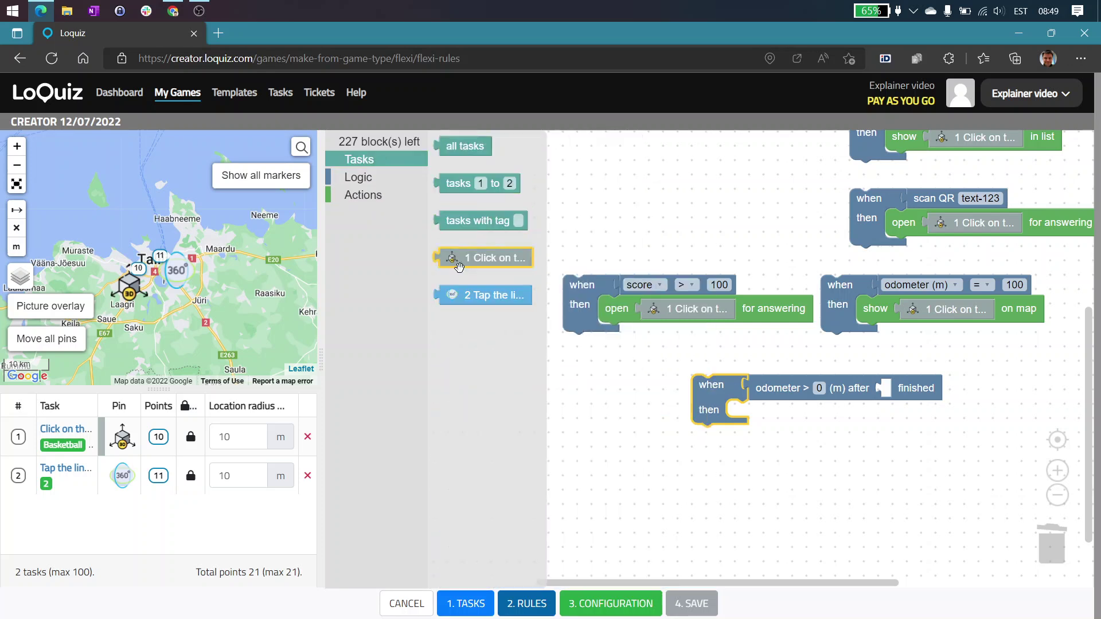
{"action": "left_click_drag", "start_coordinate": [474, 258], "coordinate": [935, 394]}
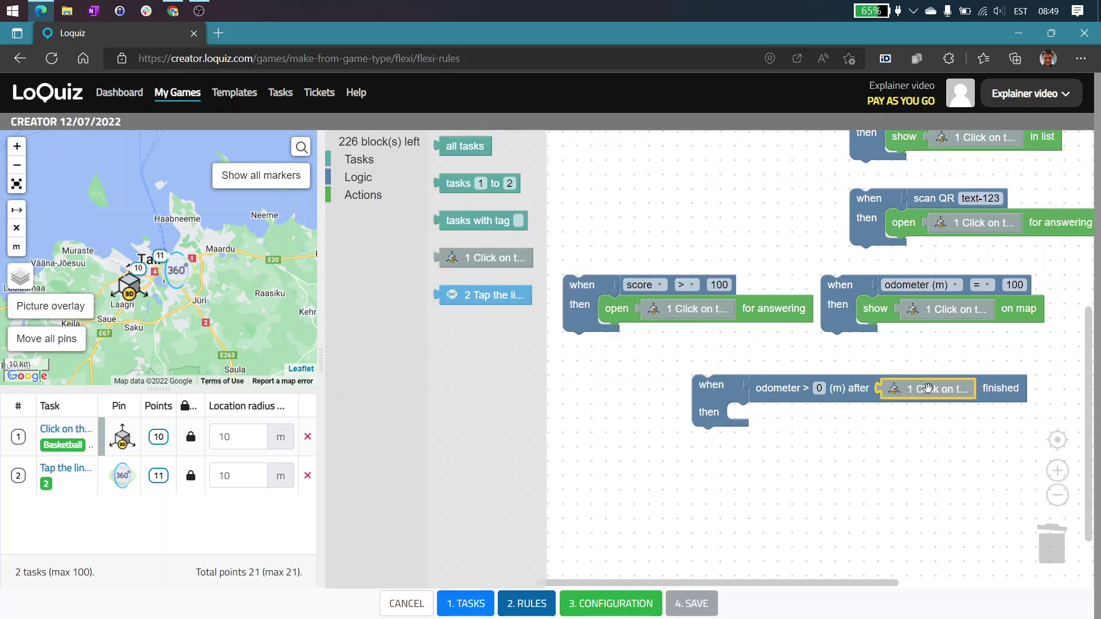
Add a show on map action for task 2 to the odometer-after-finished rule.
{"action": "left_click", "coordinate": [353, 162]}
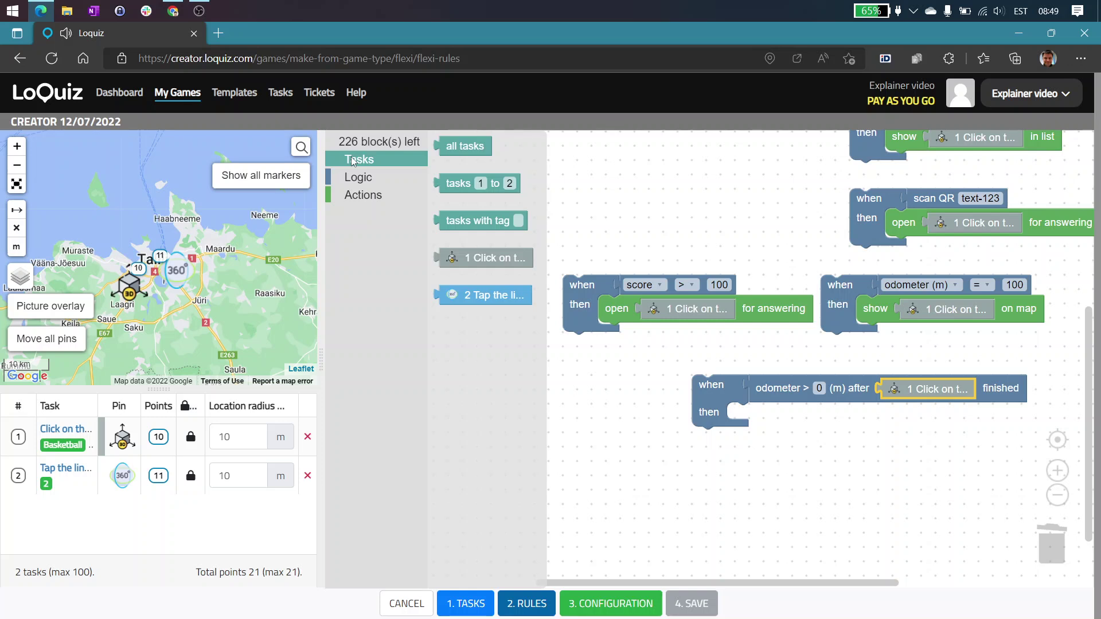
{"action": "left_click", "coordinate": [363, 195]}
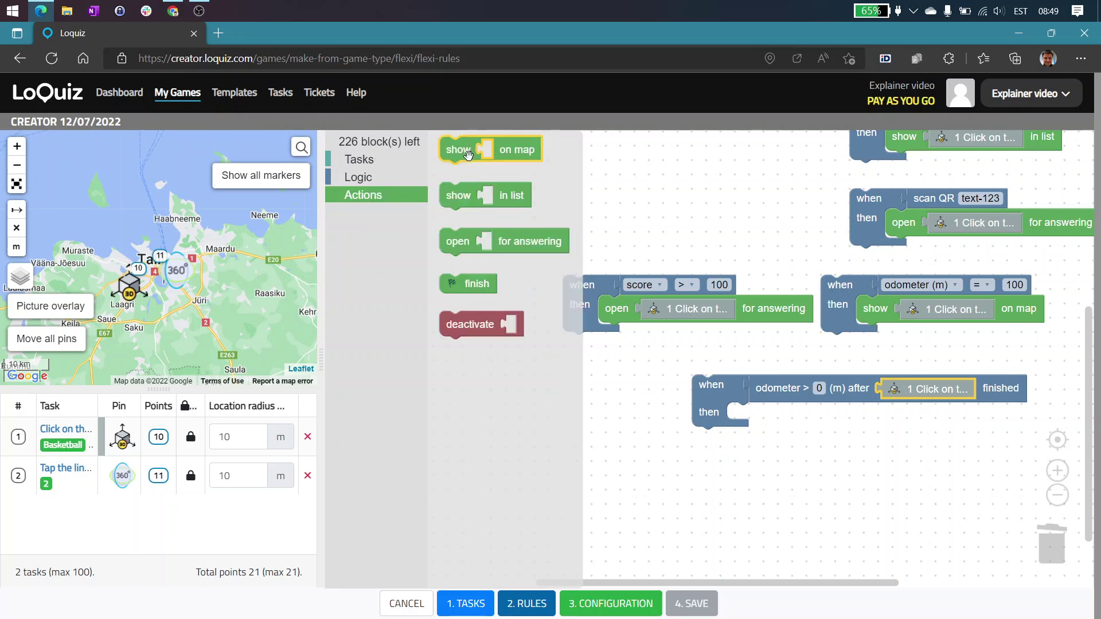
{"action": "left_click_drag", "start_coordinate": [476, 157], "coordinate": [764, 425]}
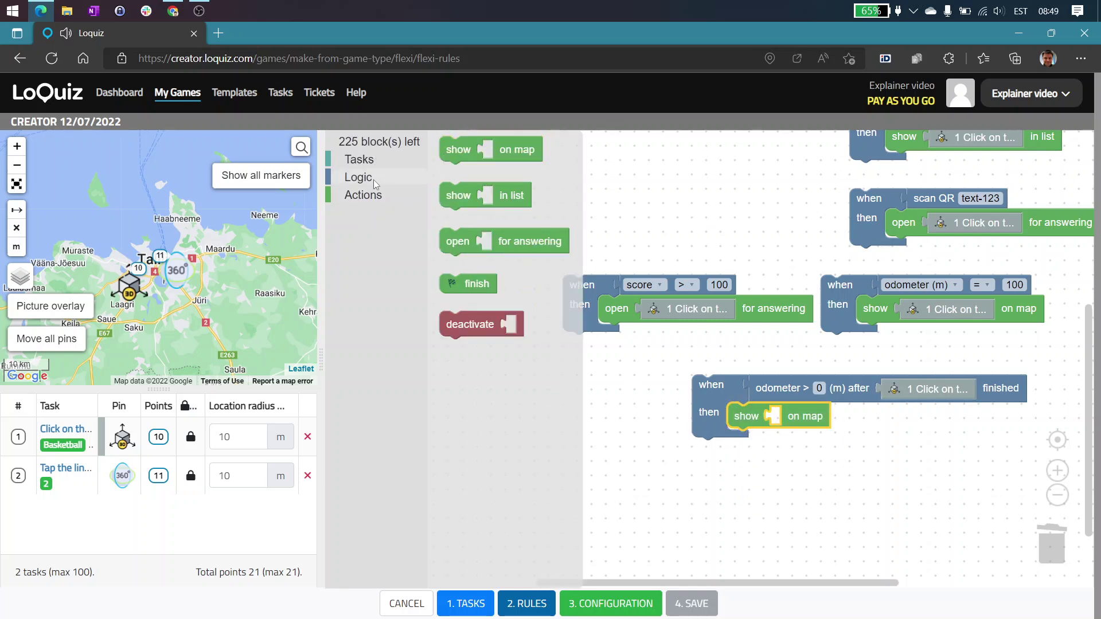
{"action": "left_click", "coordinate": [361, 161]}
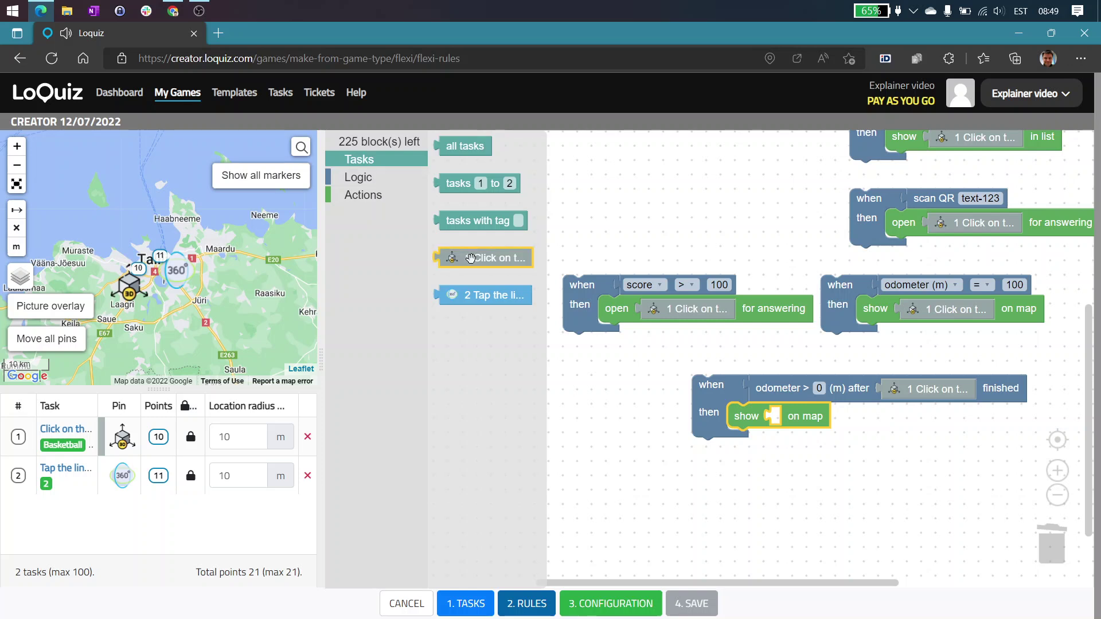
{"action": "left_click", "coordinate": [499, 296]}
{"action": "left_click_drag", "start_coordinate": [505, 295], "coordinate": [815, 418]}
Set the odometer distance in the odometer-after-finished condition to 100 m.
{"action": "left_click", "coordinate": [819, 388]}
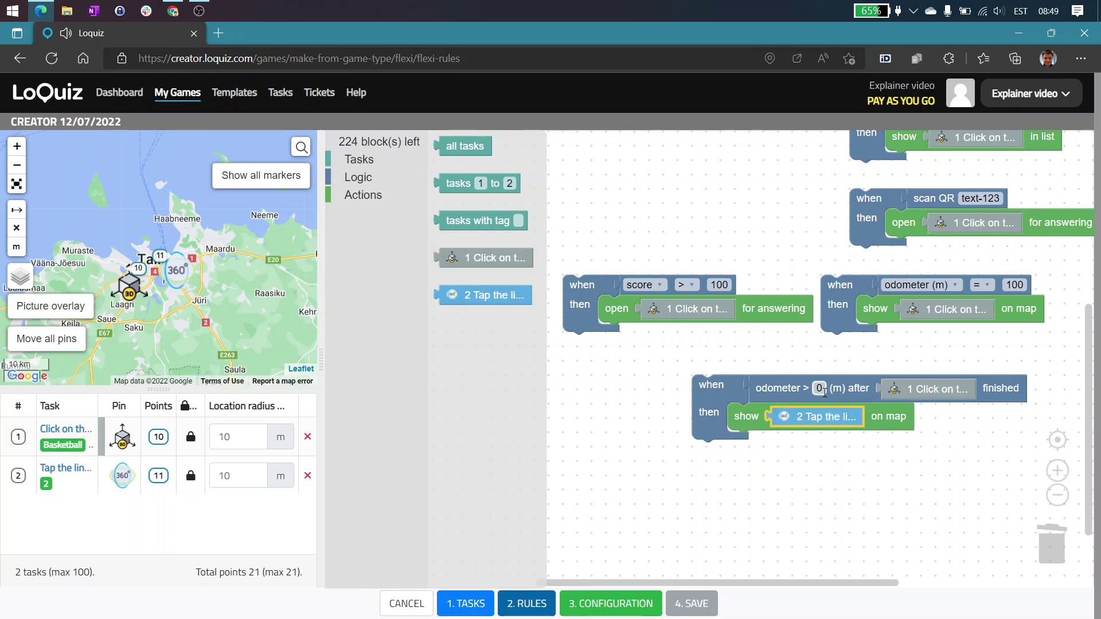
{"action": "type", "text": "100"}
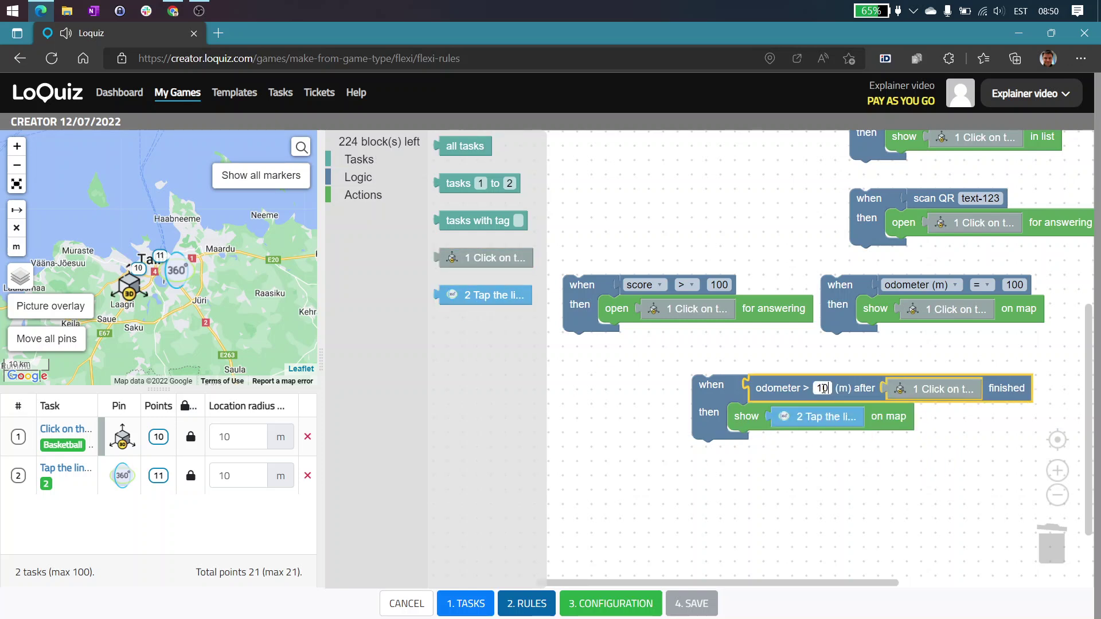
{"action": "left_click", "coordinate": [800, 502]}
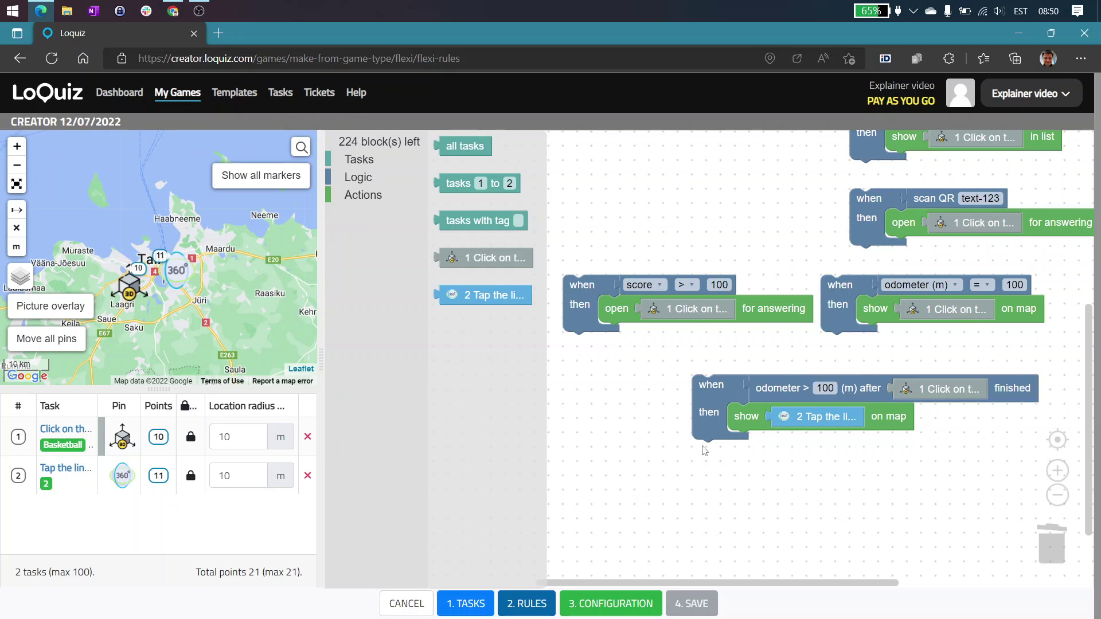
Shift the odometer-after-finished rule down and to the left, and nudge the odometer comparison rule slightly down.
{"action": "left_click_drag", "start_coordinate": [737, 393], "coordinate": [665, 407]}
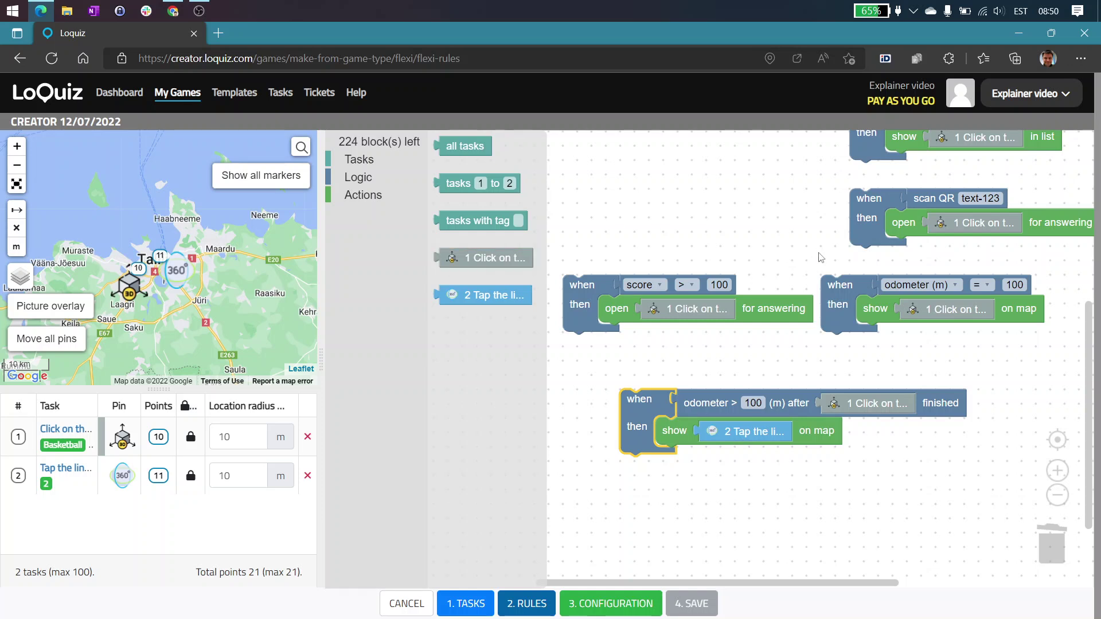
{"action": "left_click_drag", "start_coordinate": [862, 285], "coordinate": [862, 298]}
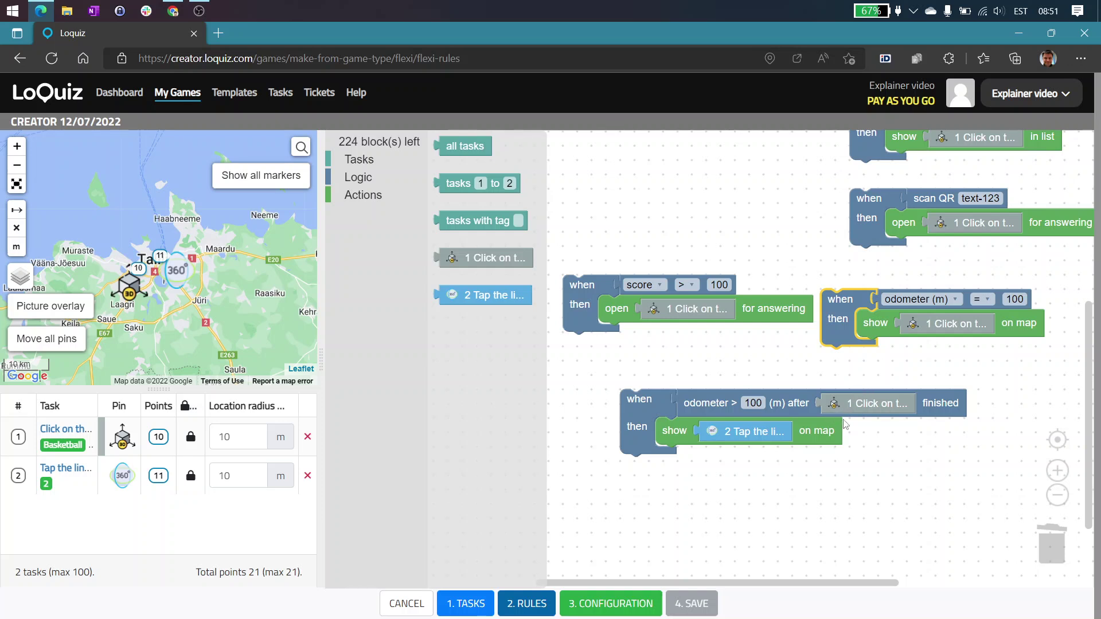
{"action": "mouse_move", "coordinate": [637, 409]}
{"action": "left_mouse_down"}
{"action": "mouse_move", "coordinate": [691, 408]}
{"action": "mouse_move", "coordinate": [639, 424]}
{"action": "left_mouse_up"}
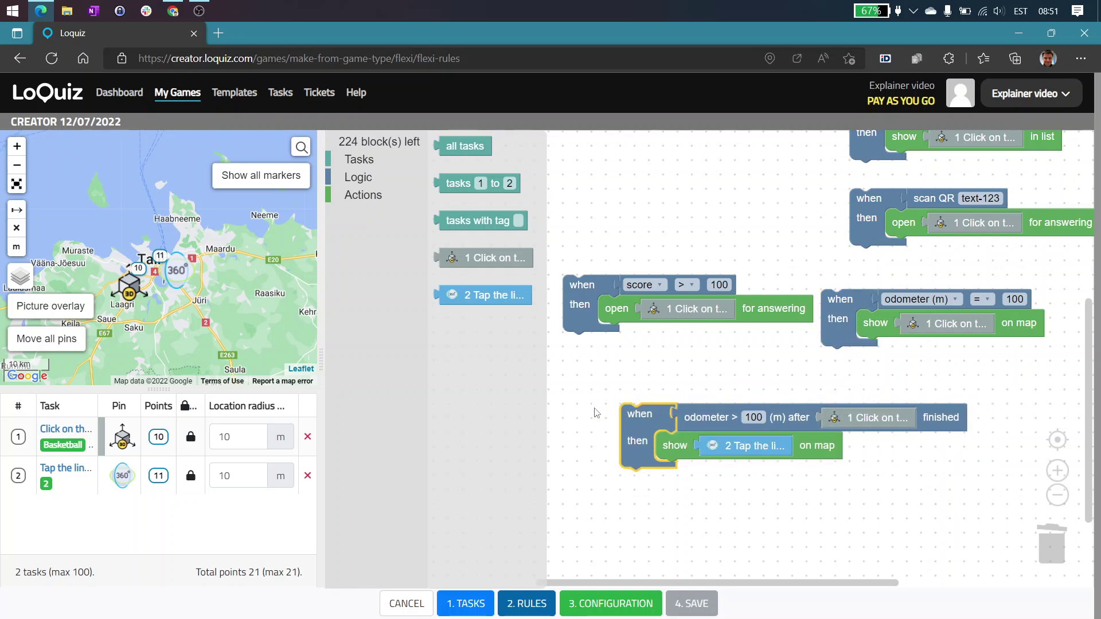
{"action": "left_click_drag", "start_coordinate": [633, 418], "coordinate": [643, 416]}
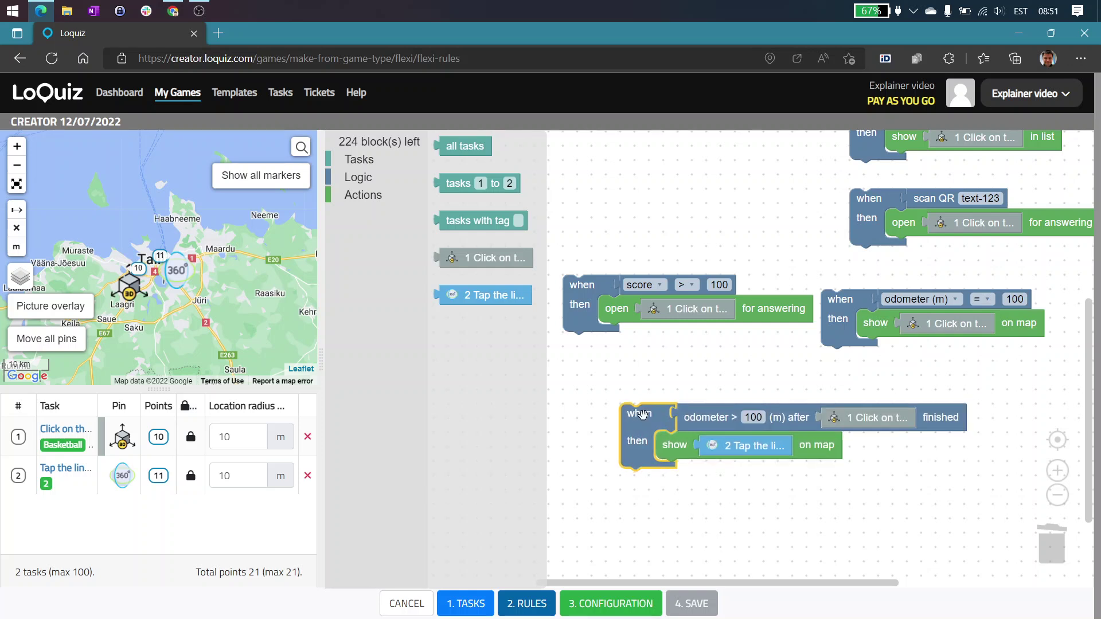
Move the finished and timer rules away from the scan QR rule, placing the timer rule above the finished rule.
{"action": "scroll", "coordinate": [695, 431], "scroll_direction": "down", "scroll_amount": 3}
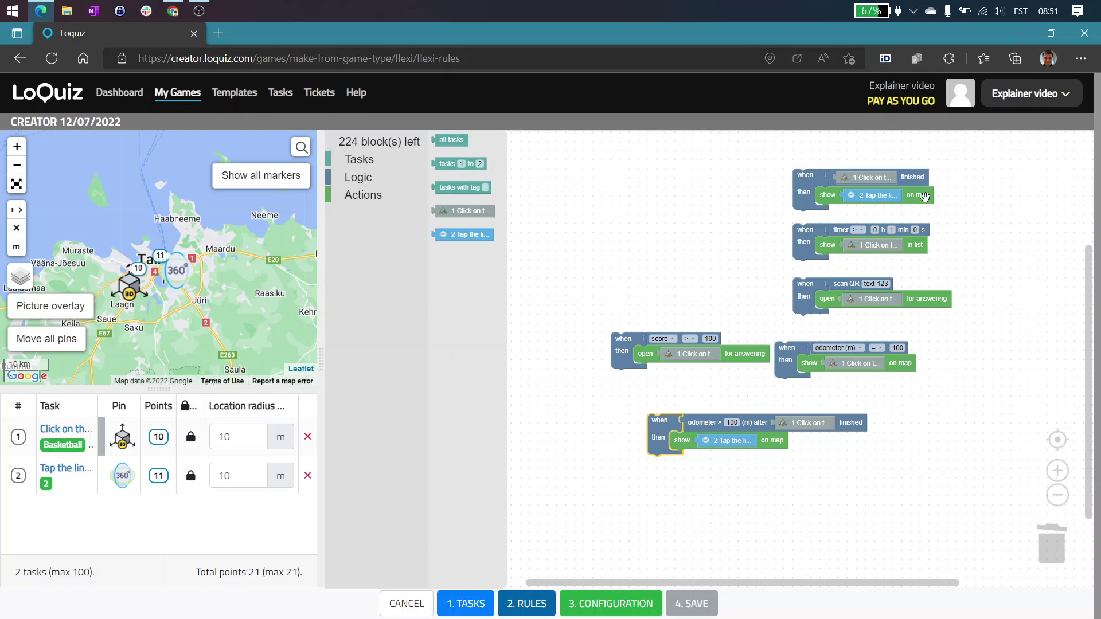
{"action": "scroll", "coordinate": [920, 221], "scroll_direction": "up", "scroll_amount": 4}
{"action": "scroll", "coordinate": [923, 223], "scroll_direction": "down", "scroll_amount": 4}
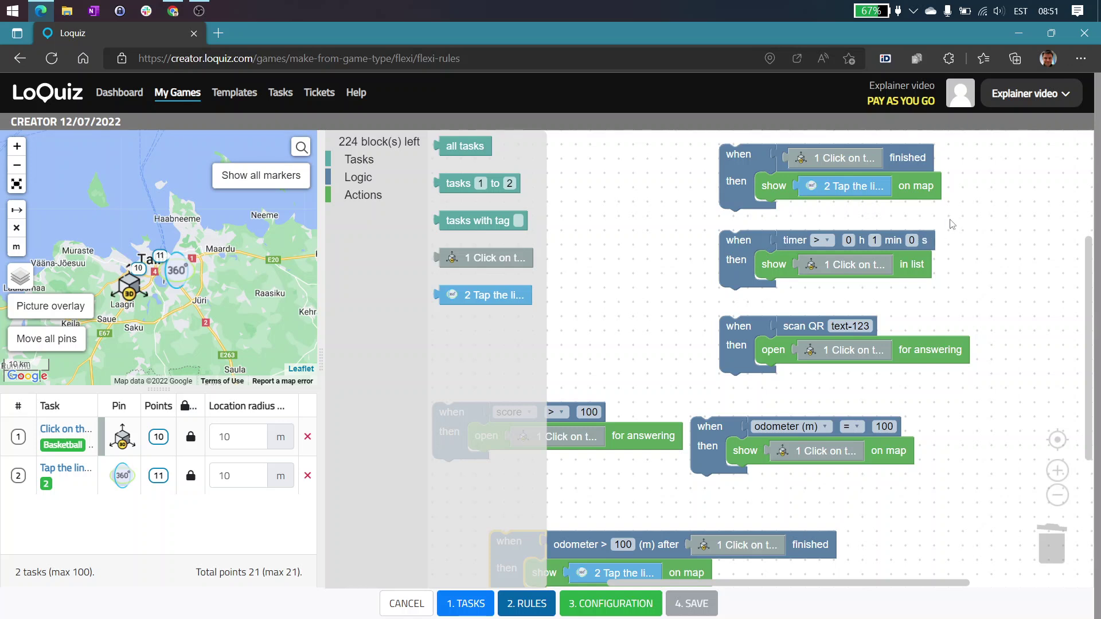
{"action": "left_click_drag", "start_coordinate": [952, 223], "coordinate": [937, 255]}
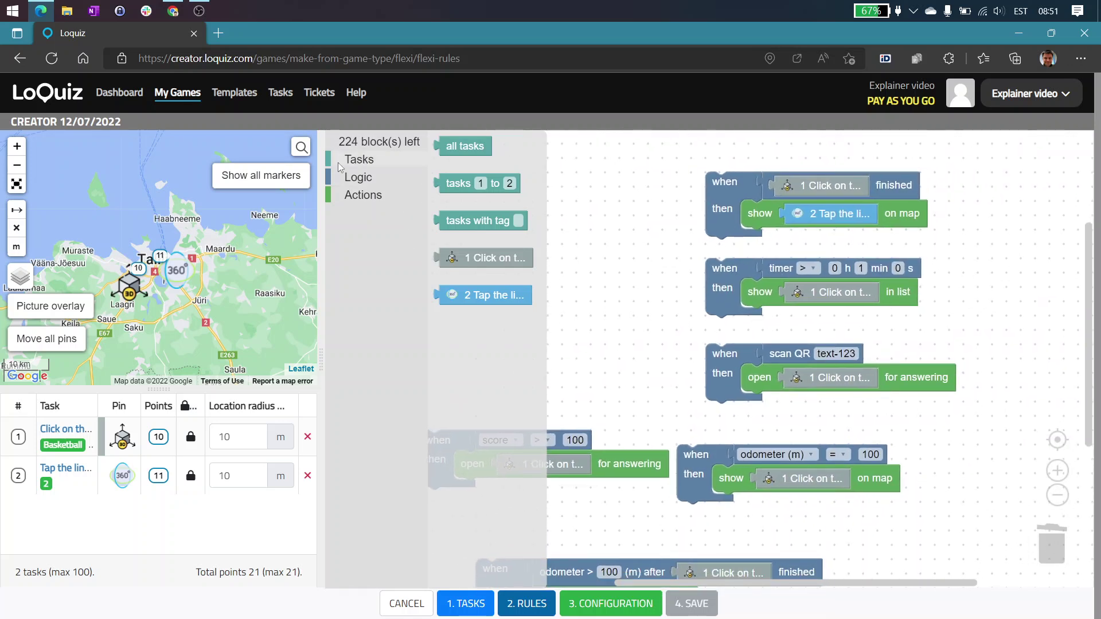
{"action": "left_click", "coordinate": [596, 188]}
{"action": "left_click_drag", "start_coordinate": [630, 254], "coordinate": [663, 247]}
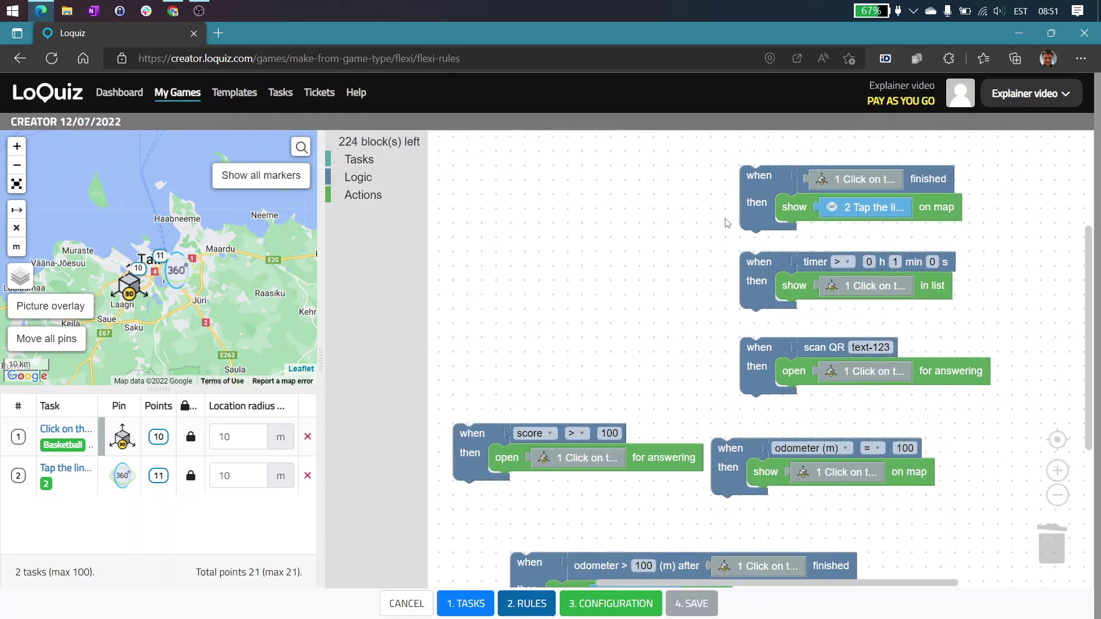
{"action": "left_click_drag", "start_coordinate": [749, 196], "coordinate": [492, 268]}
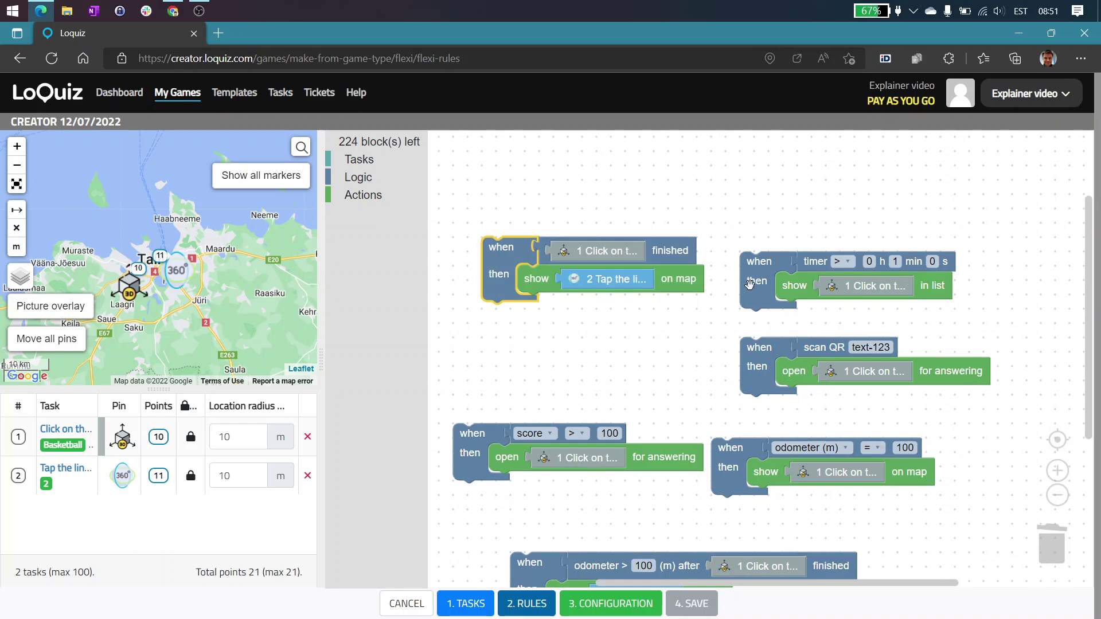
{"action": "left_click_drag", "start_coordinate": [752, 282], "coordinate": [580, 181]}
{"action": "left_click_drag", "start_coordinate": [505, 251], "coordinate": [577, 265]}
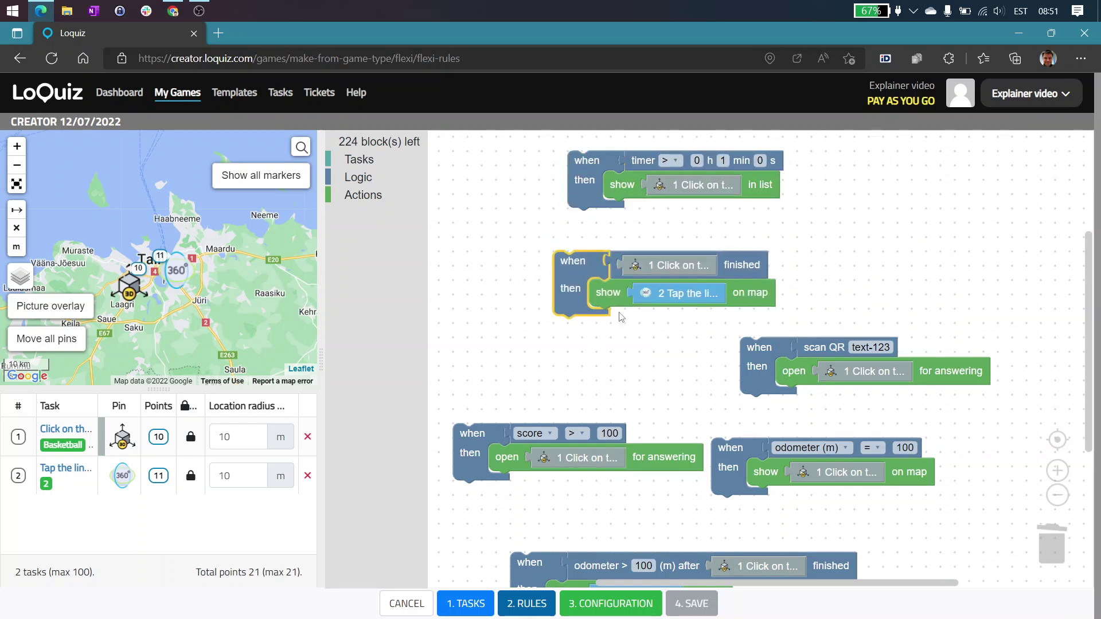
Put the finished rule back above the timer rule, and connect the finished, timer and scan QR rules into one stack.
{"action": "left_click_drag", "start_coordinate": [584, 167], "coordinate": [828, 254]}
{"action": "left_click_drag", "start_coordinate": [559, 270], "coordinate": [530, 199]}
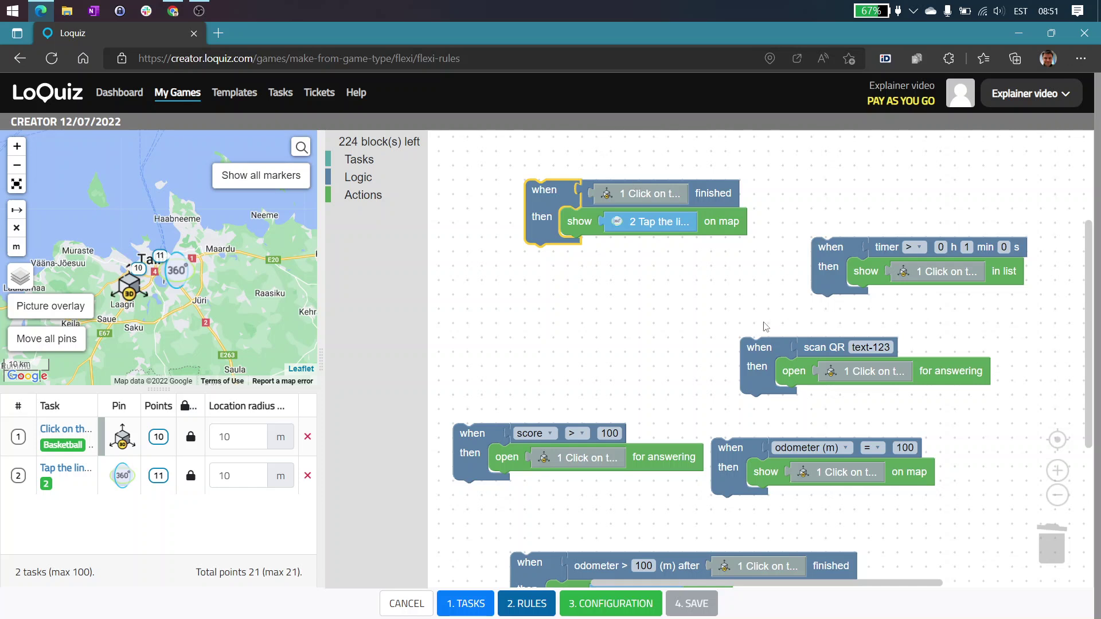
{"action": "left_click_drag", "start_coordinate": [835, 267], "coordinate": [565, 270]}
{"action": "left_click_drag", "start_coordinate": [543, 206], "coordinate": [644, 193]}
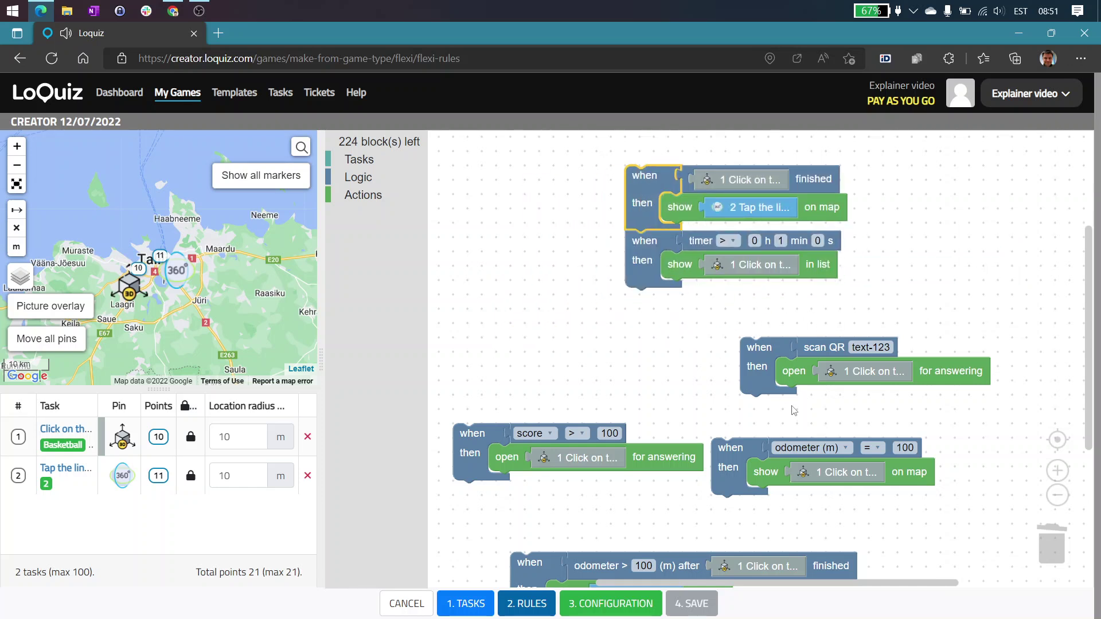
{"action": "left_click_drag", "start_coordinate": [757, 375], "coordinate": [645, 333]}
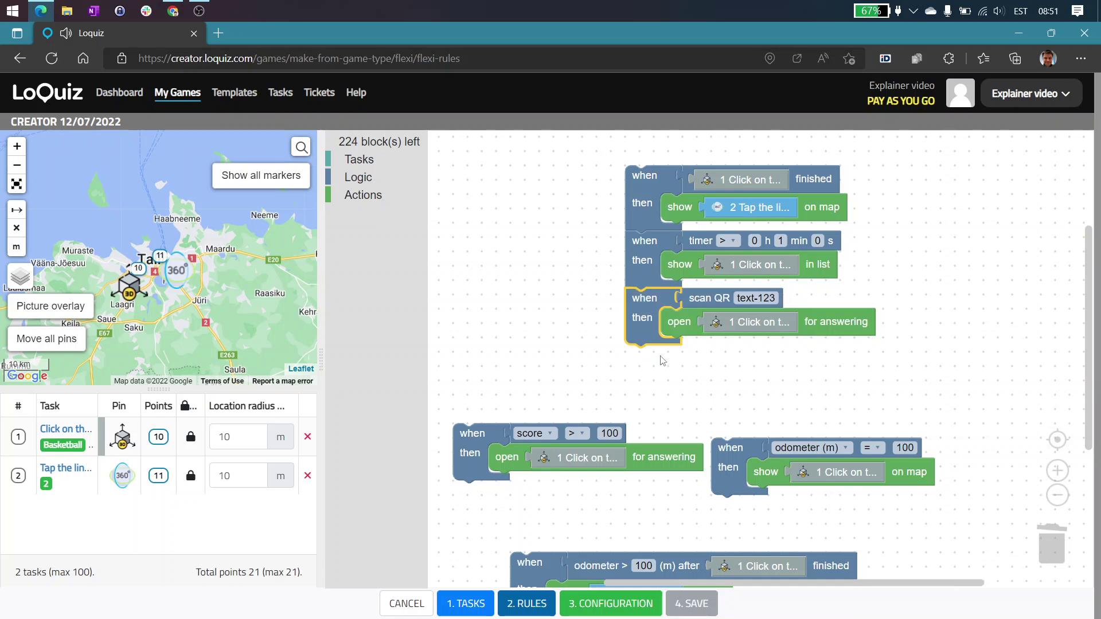
{"action": "left_click_drag", "start_coordinate": [671, 227], "coordinate": [671, 241]}
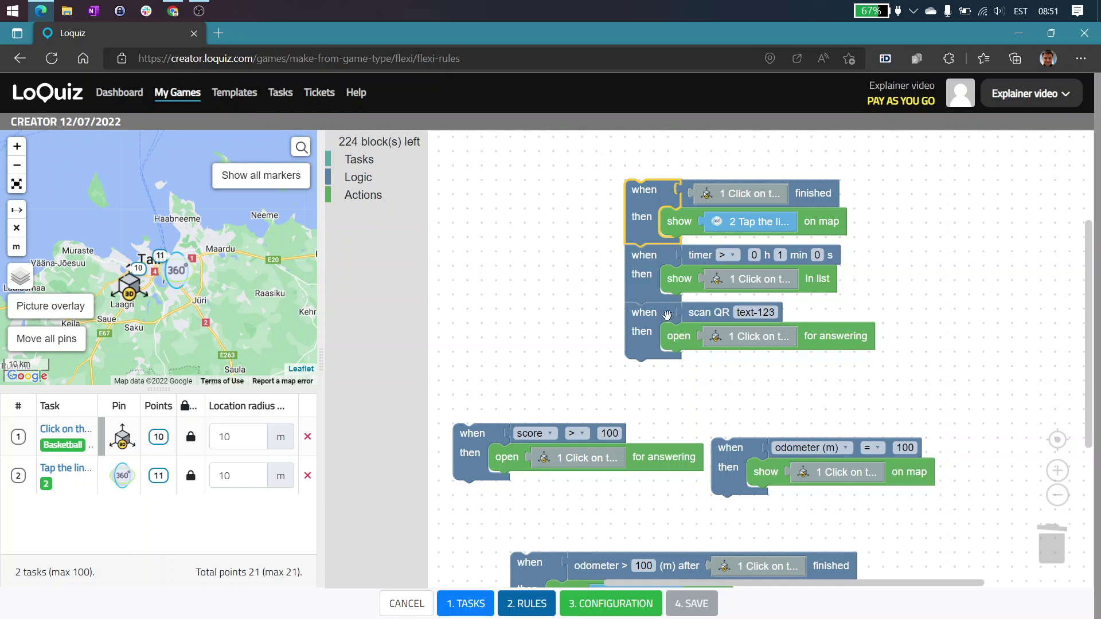
Try the odometer comparison rule inside and below the scan QR rule, detach it from the stack, and move the score rule closer.
{"action": "left_click_drag", "start_coordinate": [746, 474], "coordinate": [679, 376]}
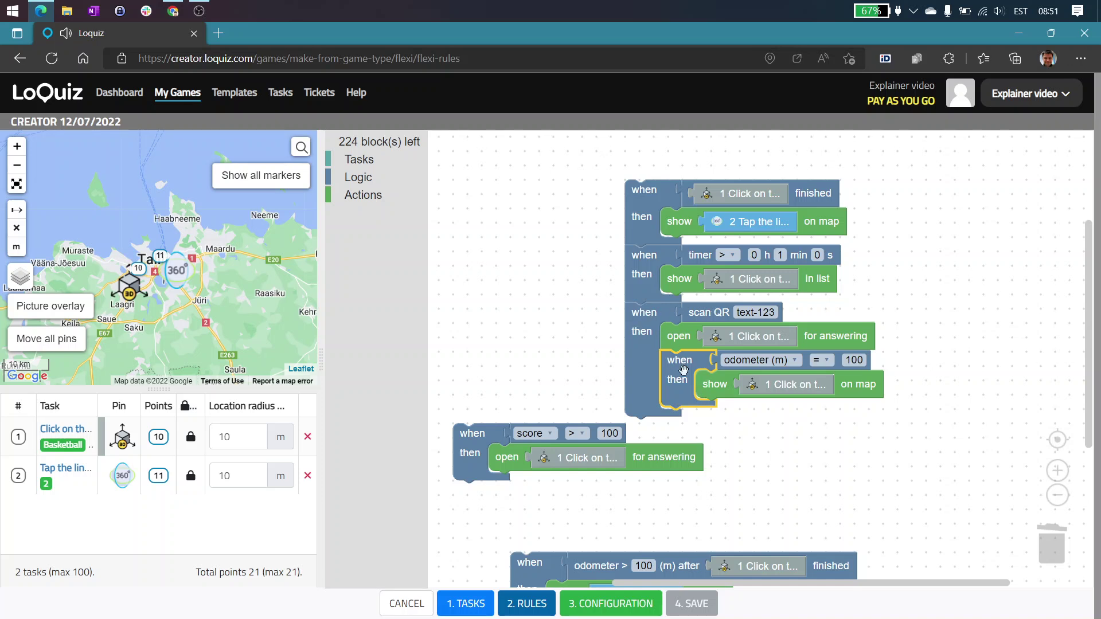
{"action": "mouse_move", "coordinate": [682, 371]}
{"action": "left_mouse_down"}
{"action": "mouse_move", "coordinate": [730, 382]}
{"action": "mouse_move", "coordinate": [641, 381]}
{"action": "left_mouse_up"}
{"action": "left_click_drag", "start_coordinate": [482, 428], "coordinate": [553, 455]}
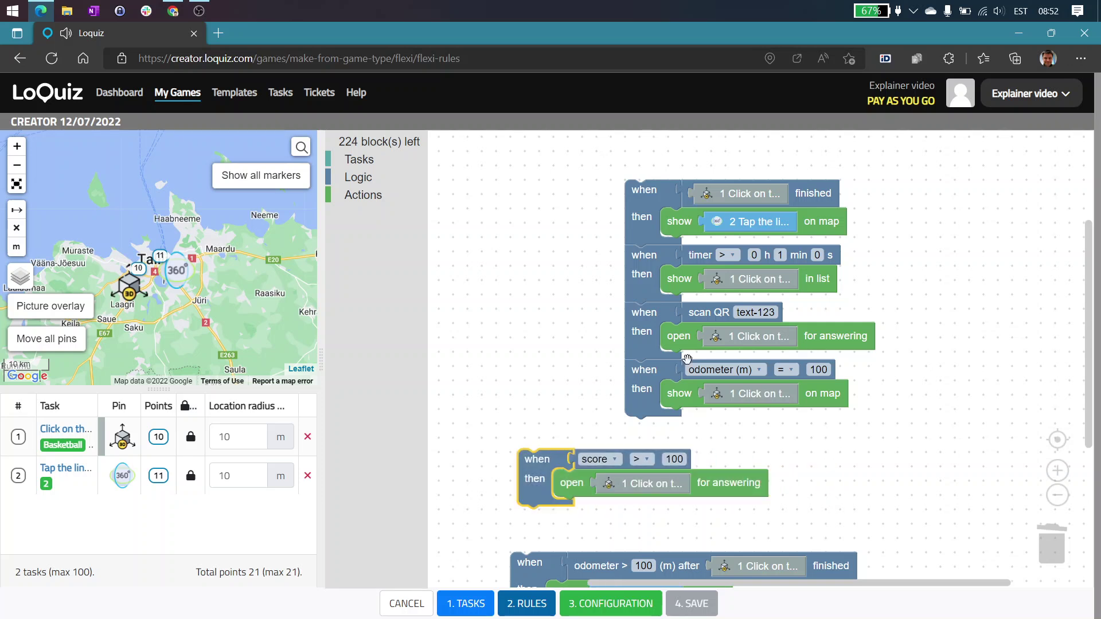
{"action": "left_click_drag", "start_coordinate": [657, 369], "coordinate": [760, 390]}
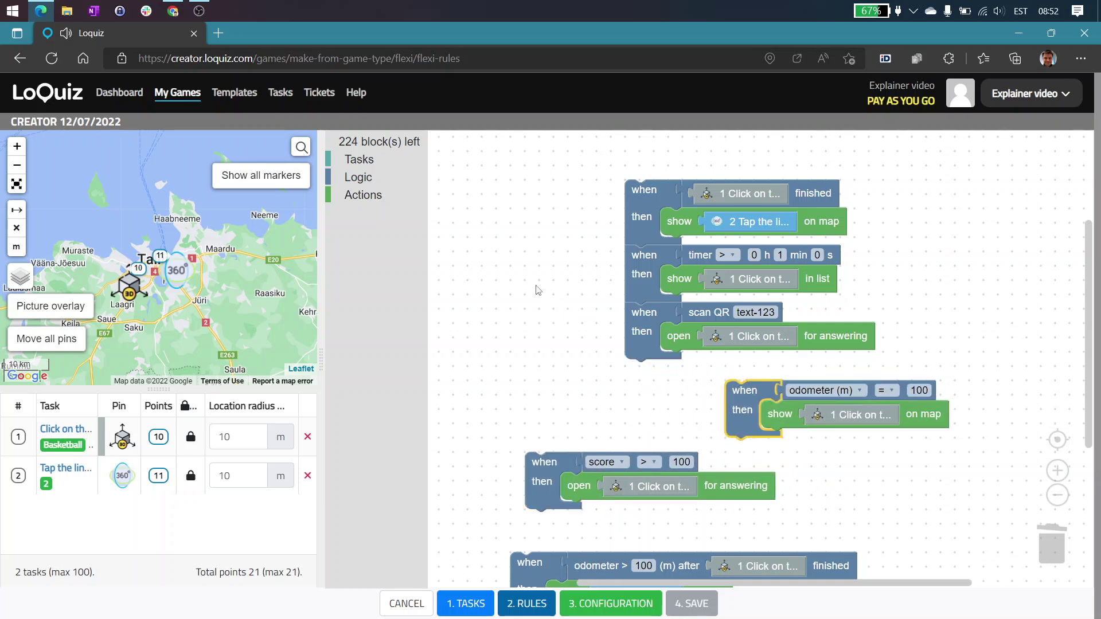
{"action": "scroll", "coordinate": [545, 266], "scroll_direction": "down", "scroll_amount": 1}
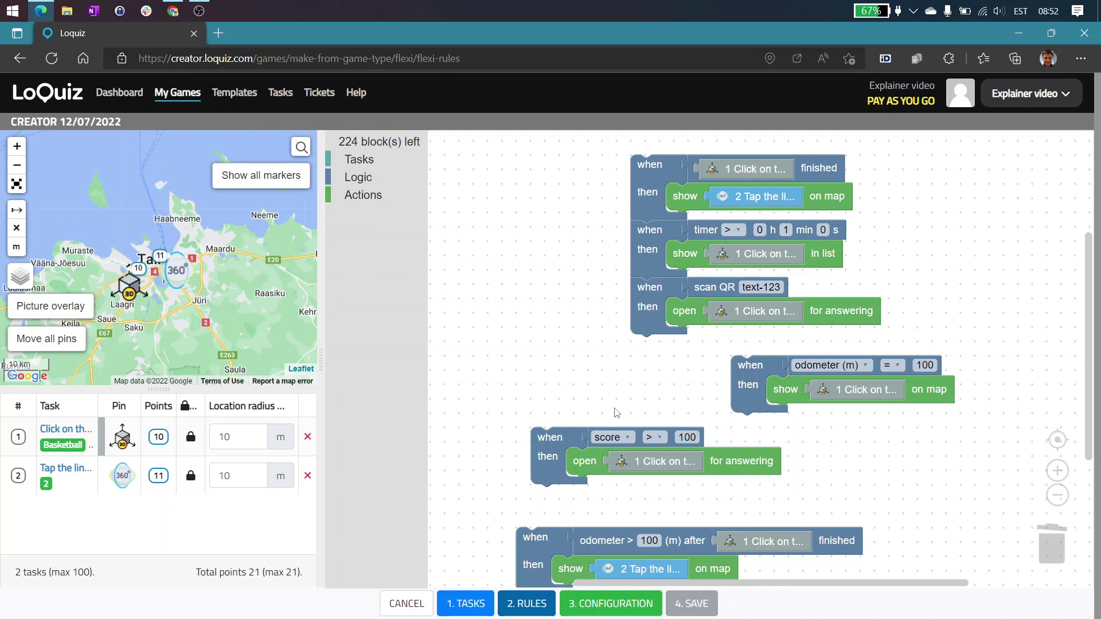
{"action": "scroll", "coordinate": [657, 473], "scroll_direction": "down", "scroll_amount": 3}
{"action": "scroll", "coordinate": [843, 467], "scroll_direction": "down", "scroll_amount": 2}
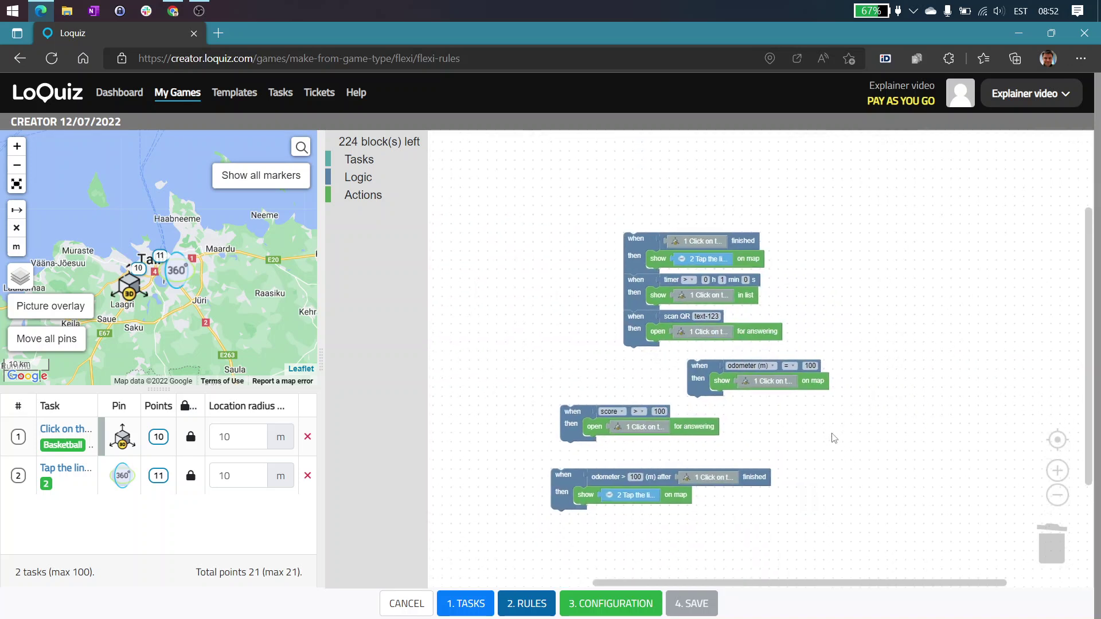